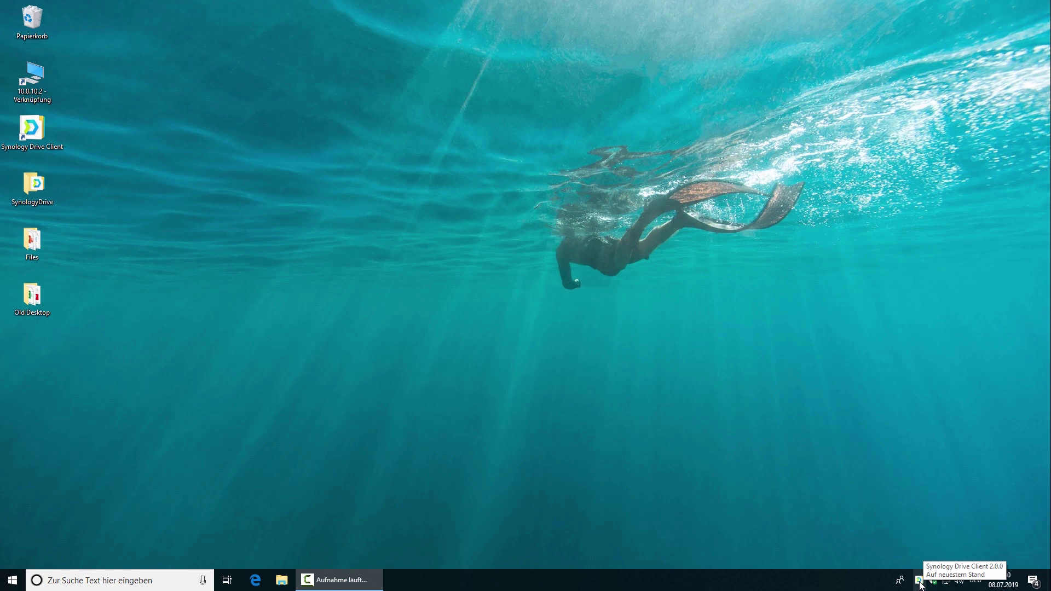
# - Open Synology Drive Client from the desktop, go through the welcome tour and close it
pyautogui.doubleClick(919, 580)
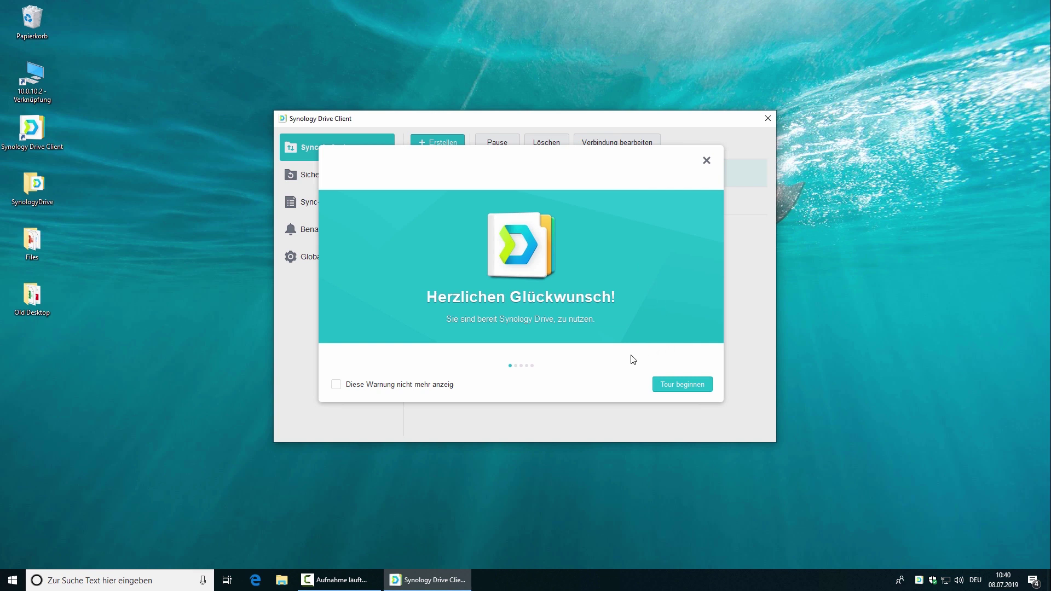
pyautogui.click(687, 384)
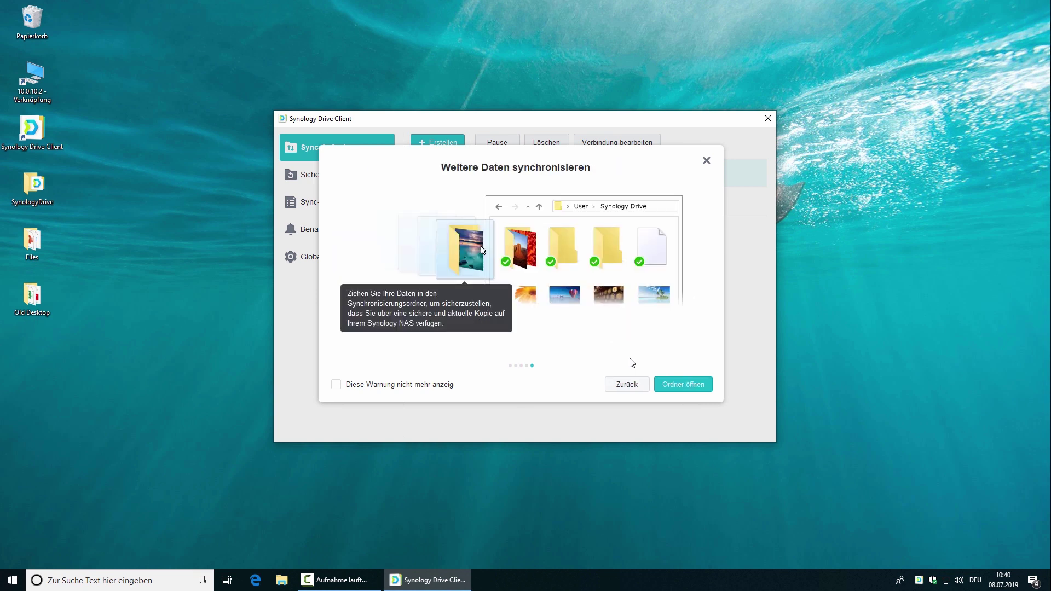
pyautogui.click(706, 161)
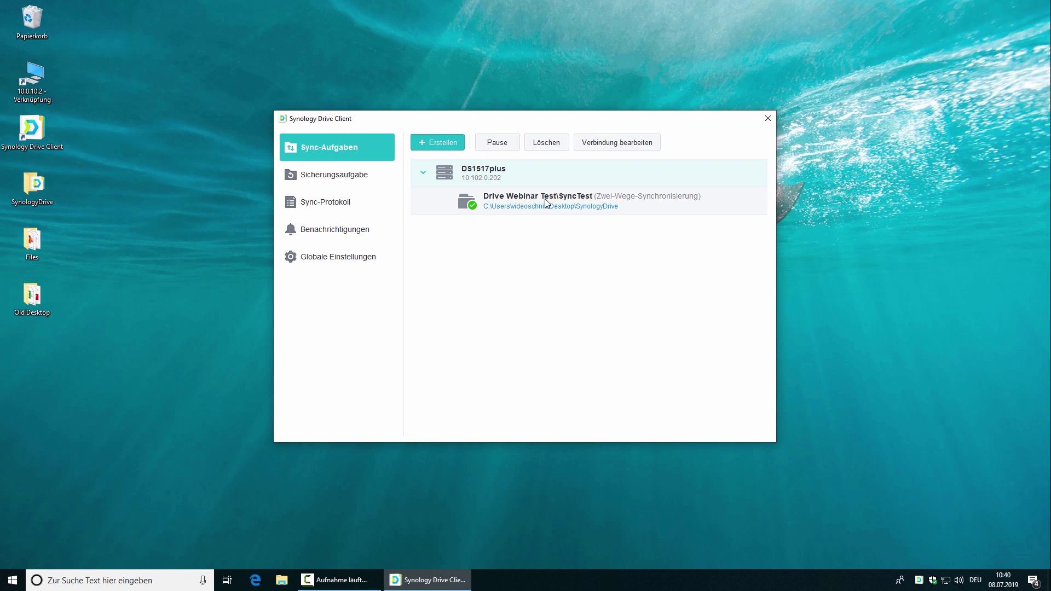
# - Enable on-demand synchronization in the sync rules of the Drive Webinar Test\SyncTest task and apply the change
pyautogui.click(516, 200)
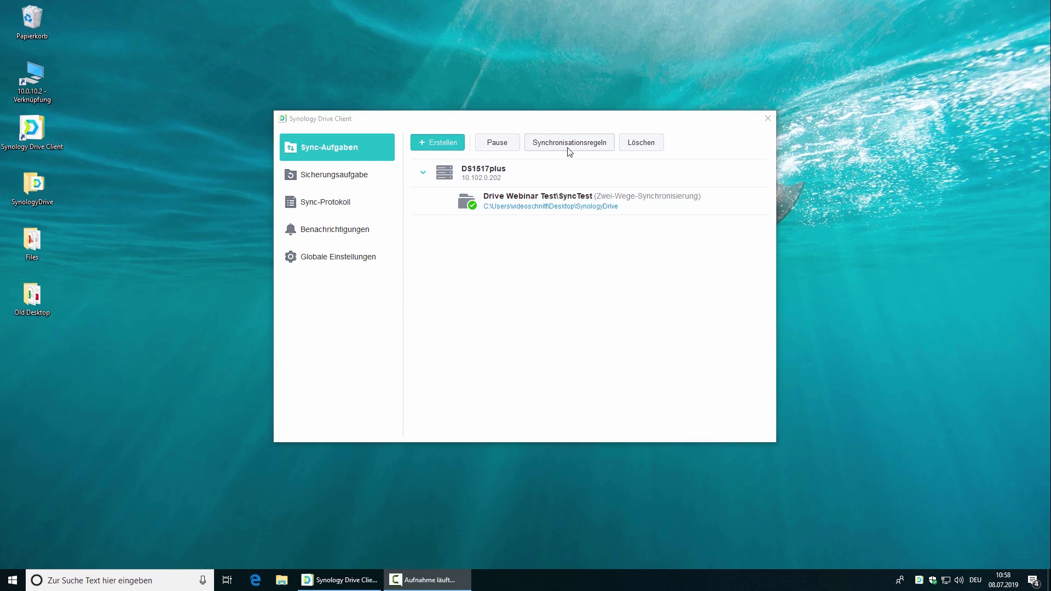
pyautogui.click(569, 150)
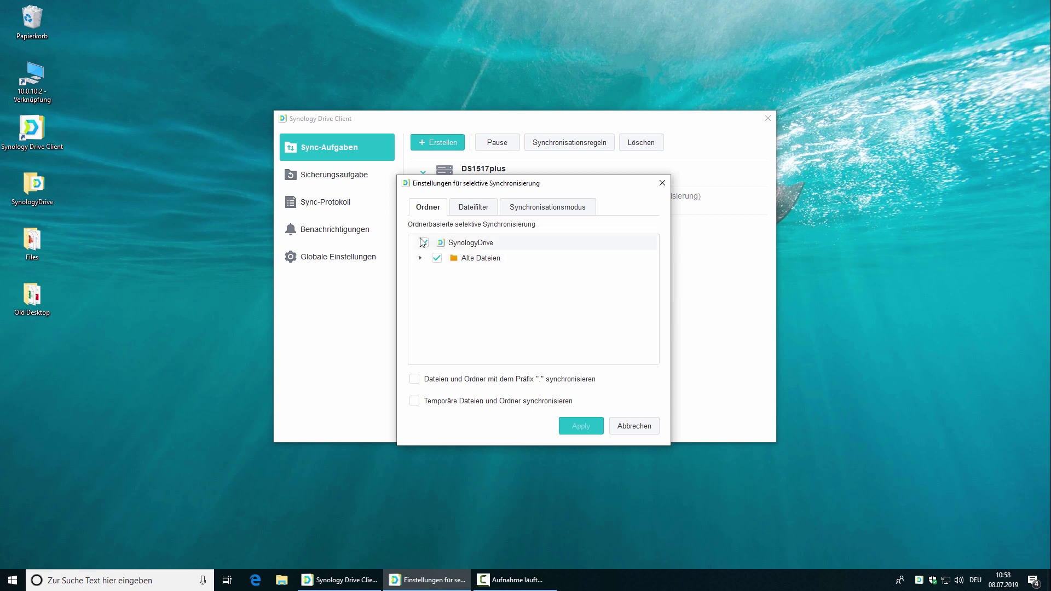
pyautogui.click(472, 211)
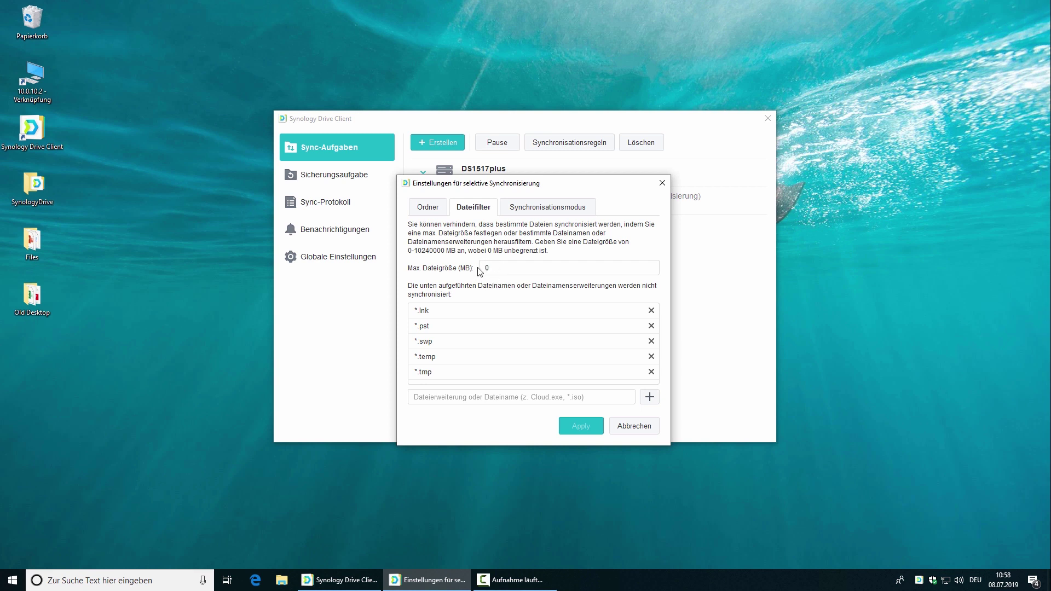
pyautogui.click(542, 211)
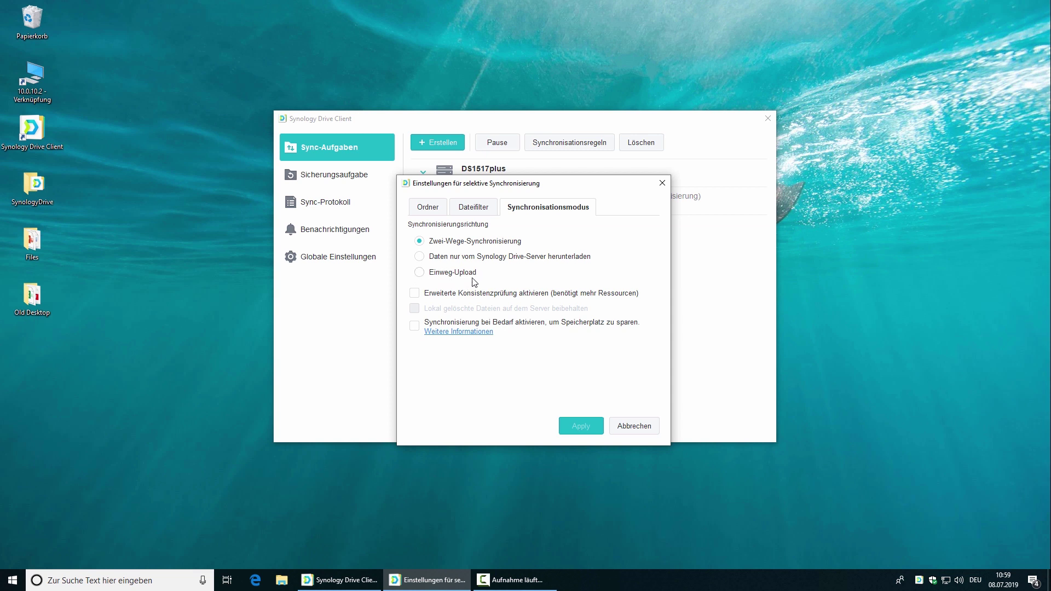
pyautogui.click(415, 327)
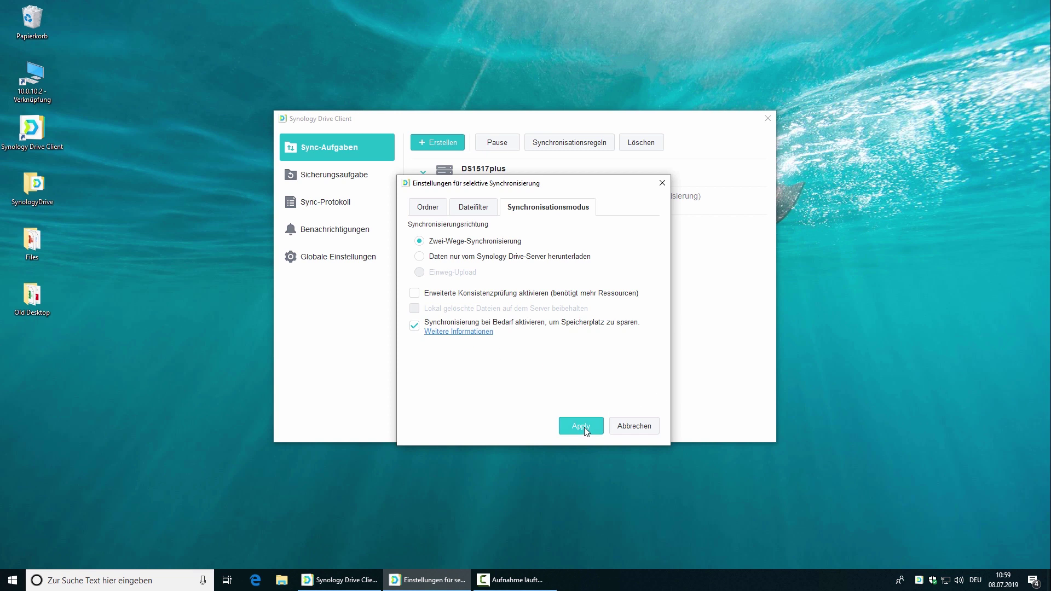
pyautogui.click(582, 426)
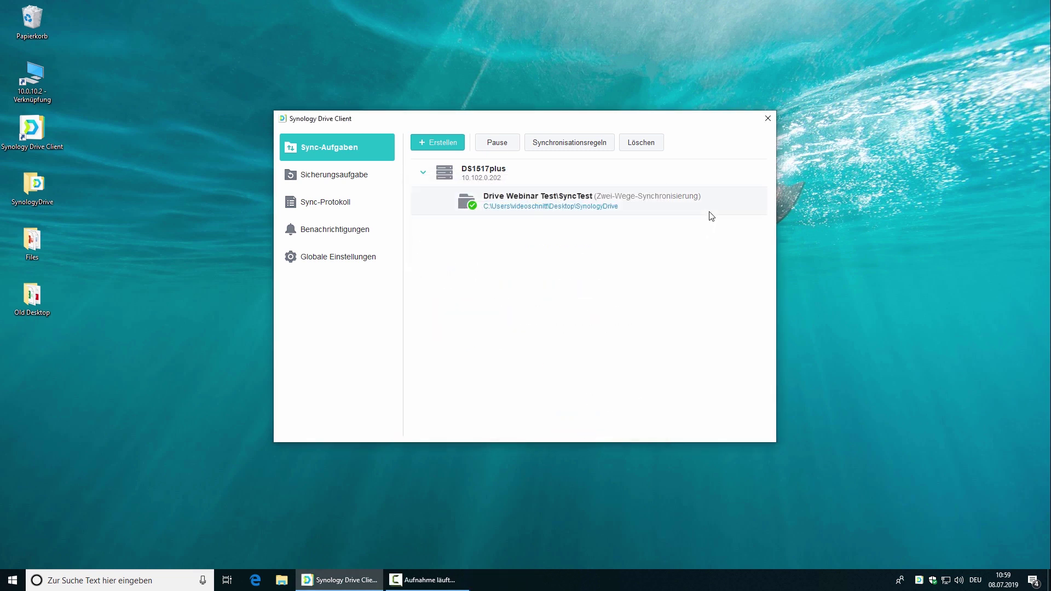
pyautogui.moveTo(710, 199)
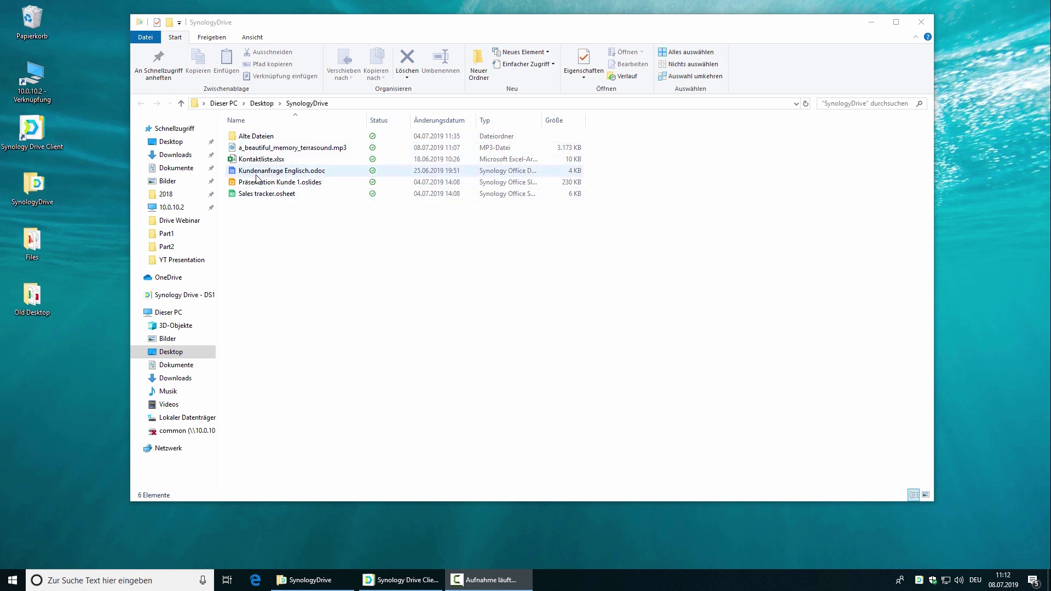
# - Free up the local disk space used by Kundenanfrage Englisch.odoc through Synology Drive
pyautogui.rightClick(335, 175)
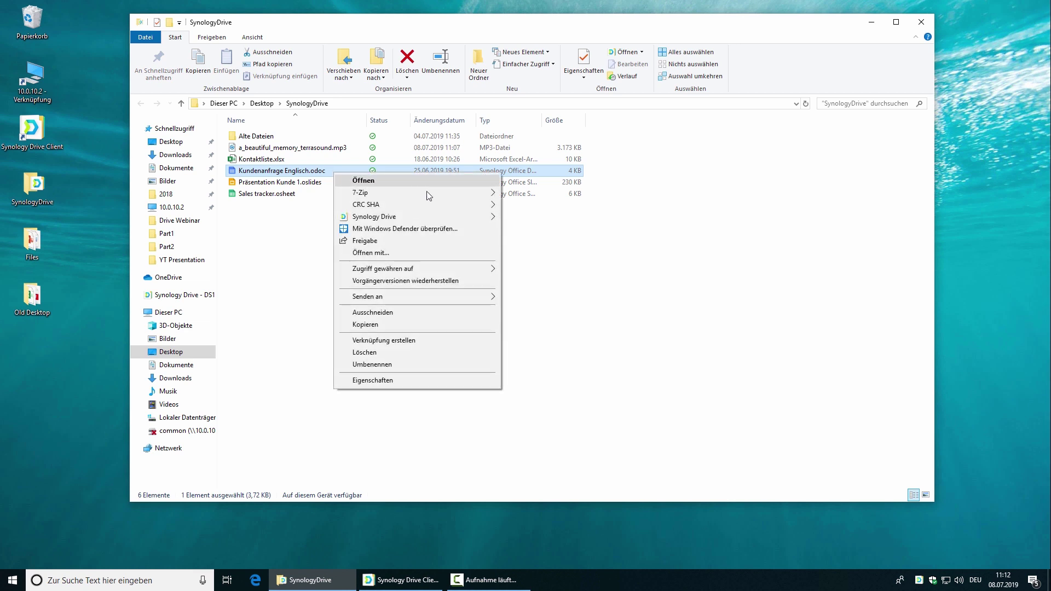
pyautogui.moveTo(459, 219)
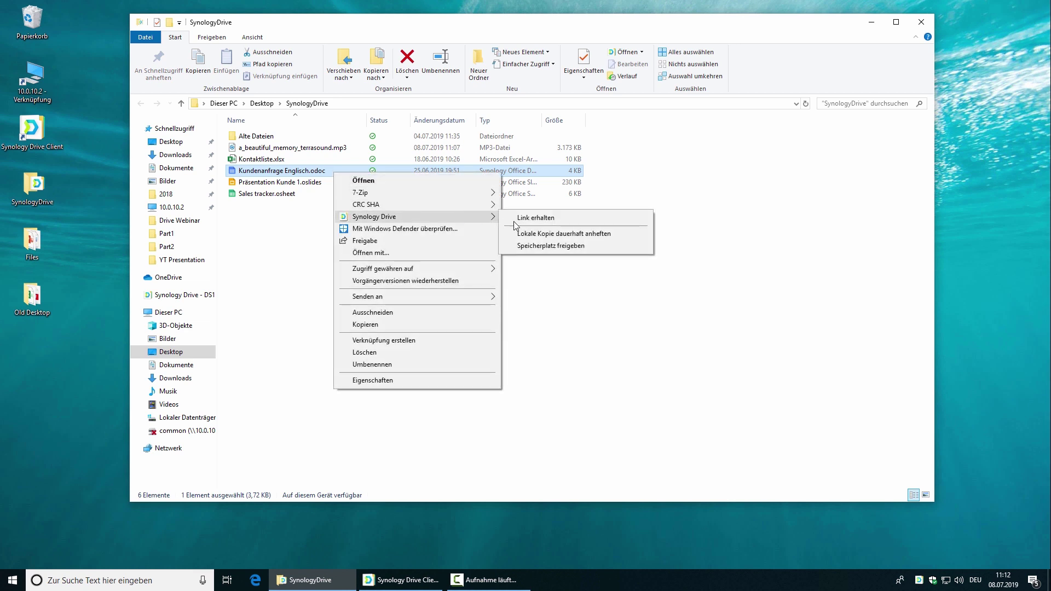
pyautogui.click(544, 245)
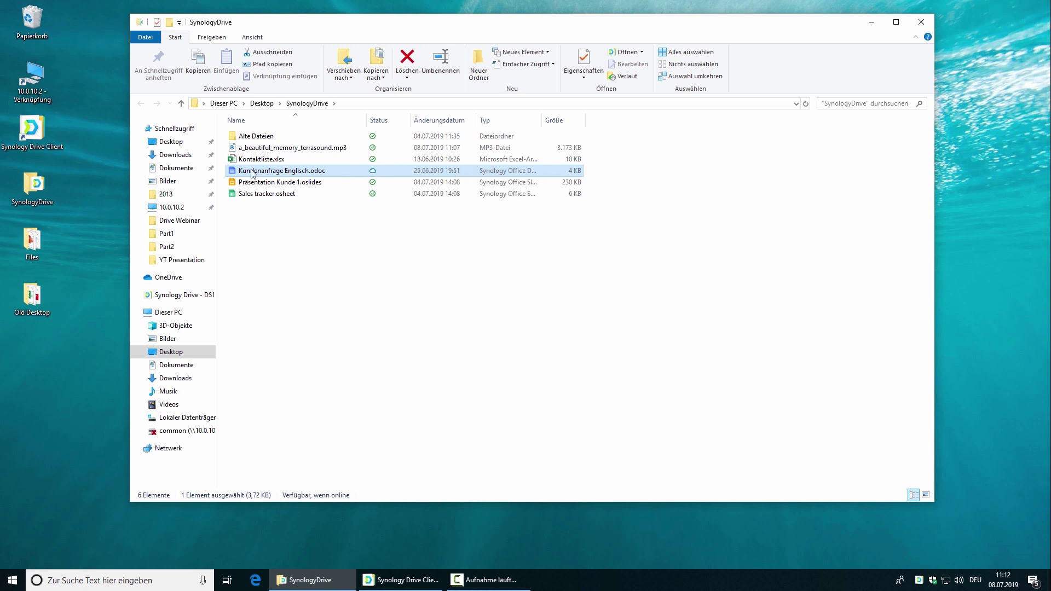
pyautogui.moveTo(252, 173)
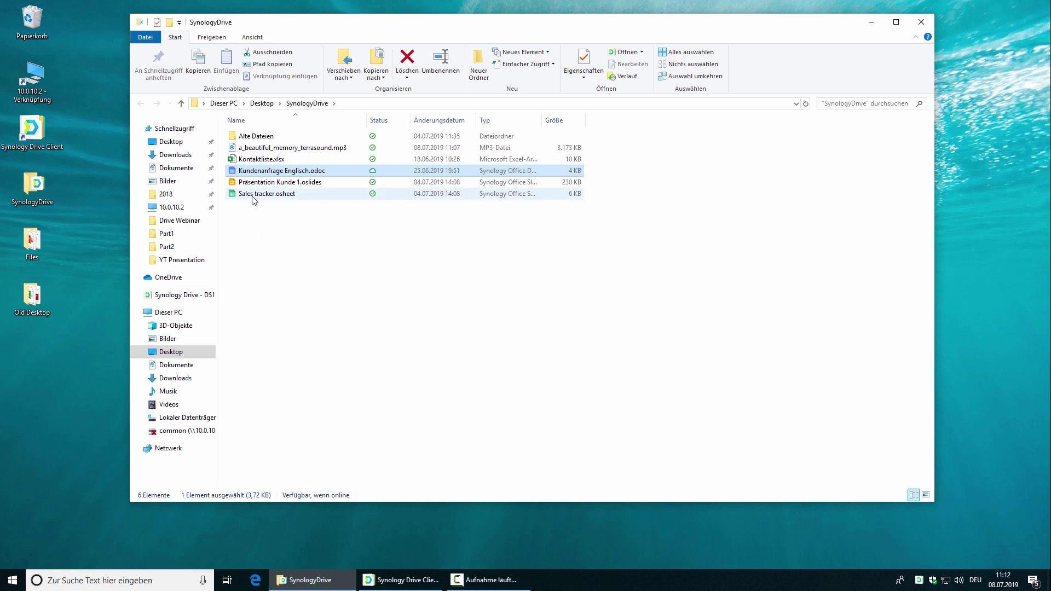
# - Pin a permanent local copy of Sales tracker.osheet through Synology Drive
pyautogui.moveTo(254, 199)
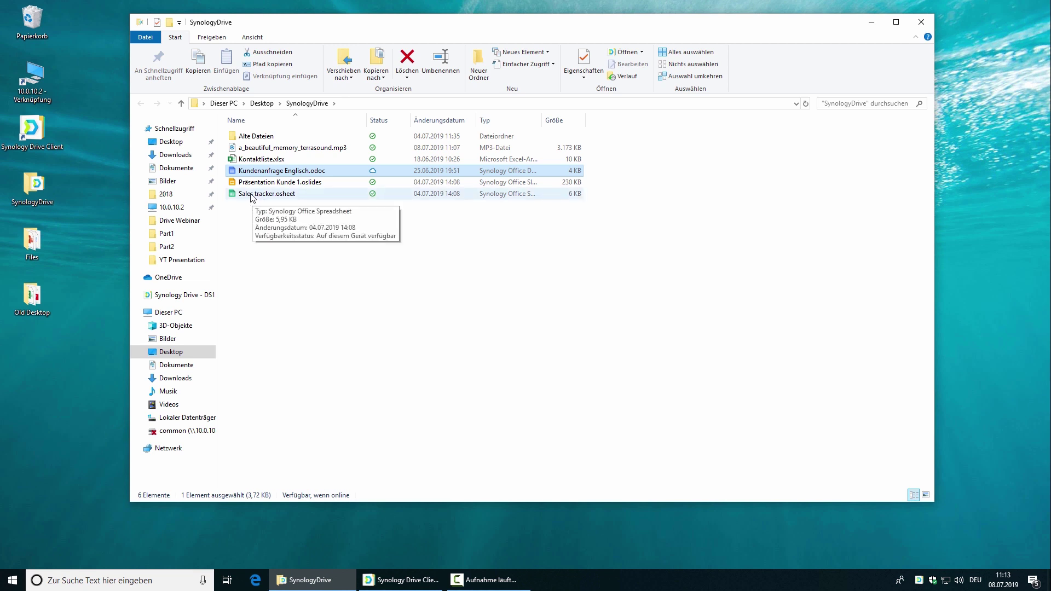
pyautogui.click(266, 197)
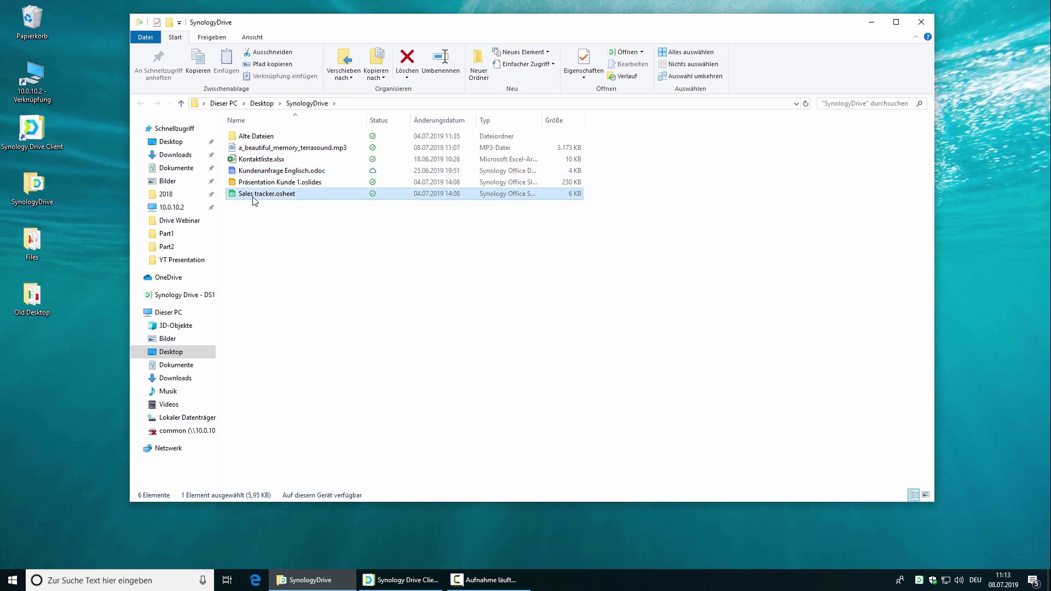
pyautogui.rightClick(252, 198)
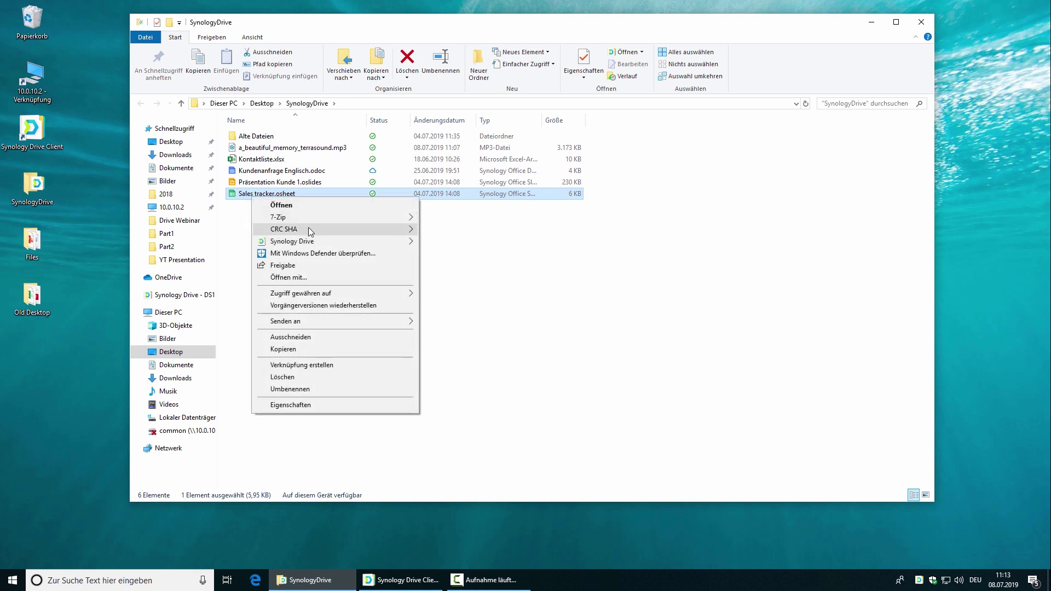
pyautogui.moveTo(355, 244)
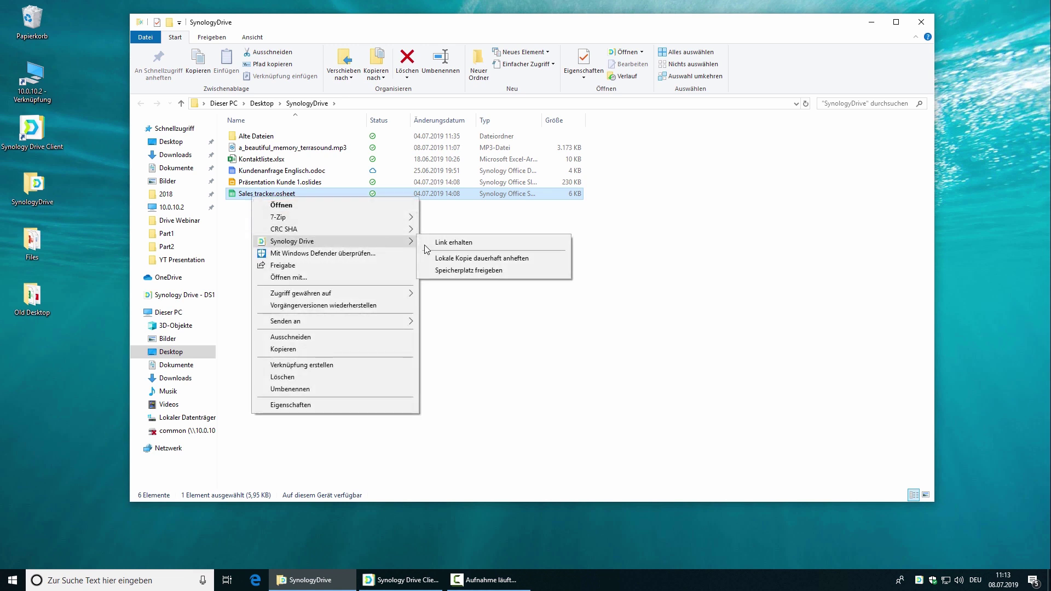
pyautogui.click(491, 260)
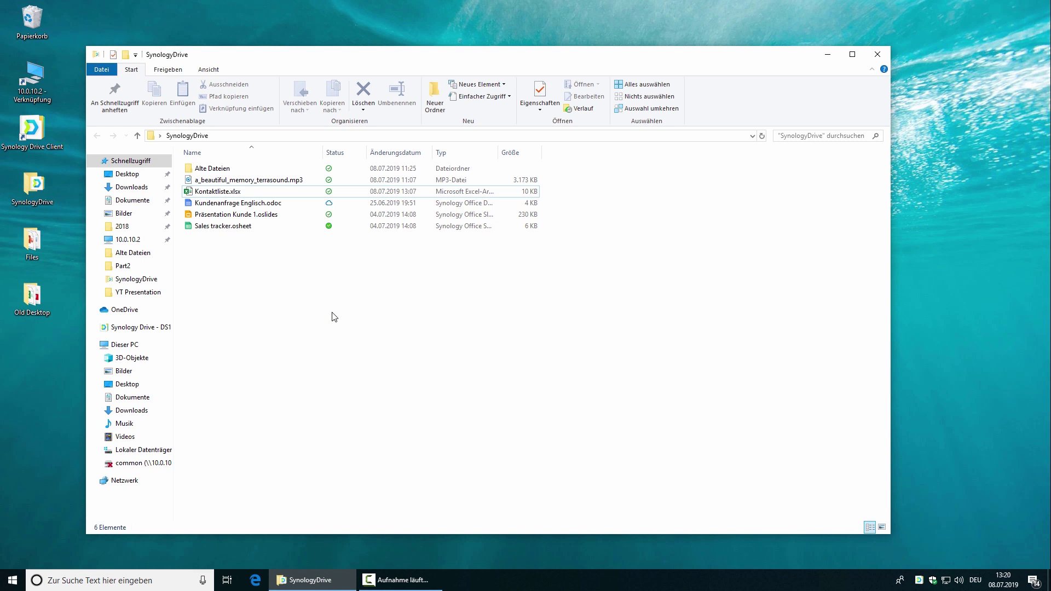
# - Open Kontaktliste.xlsx from the SynologyDrive folder in Excel to check its columns, and close the workbook
pyautogui.doubleClick(202, 191)
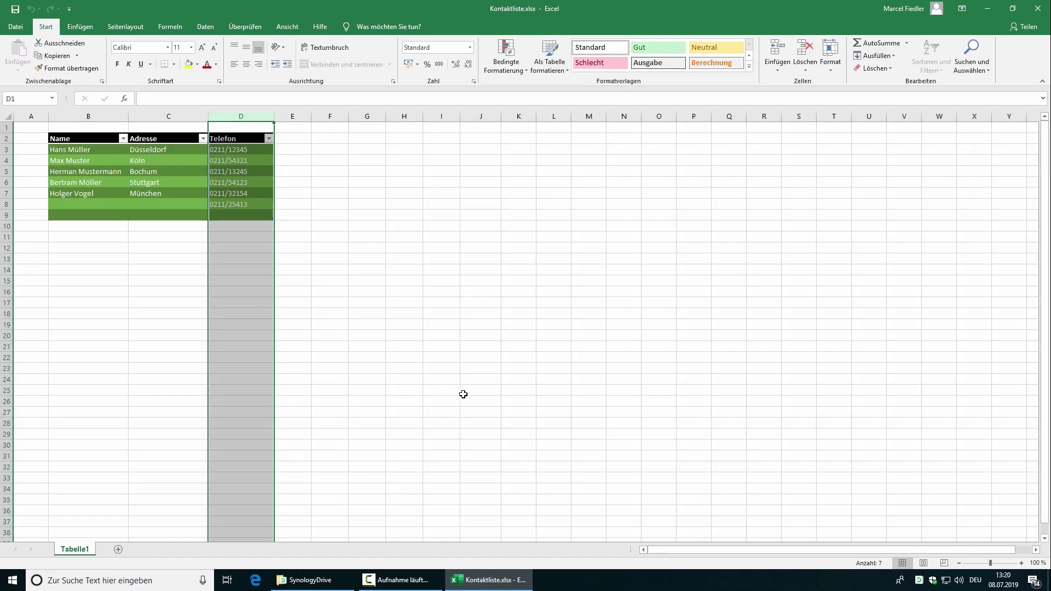
pyautogui.click(342, 170)
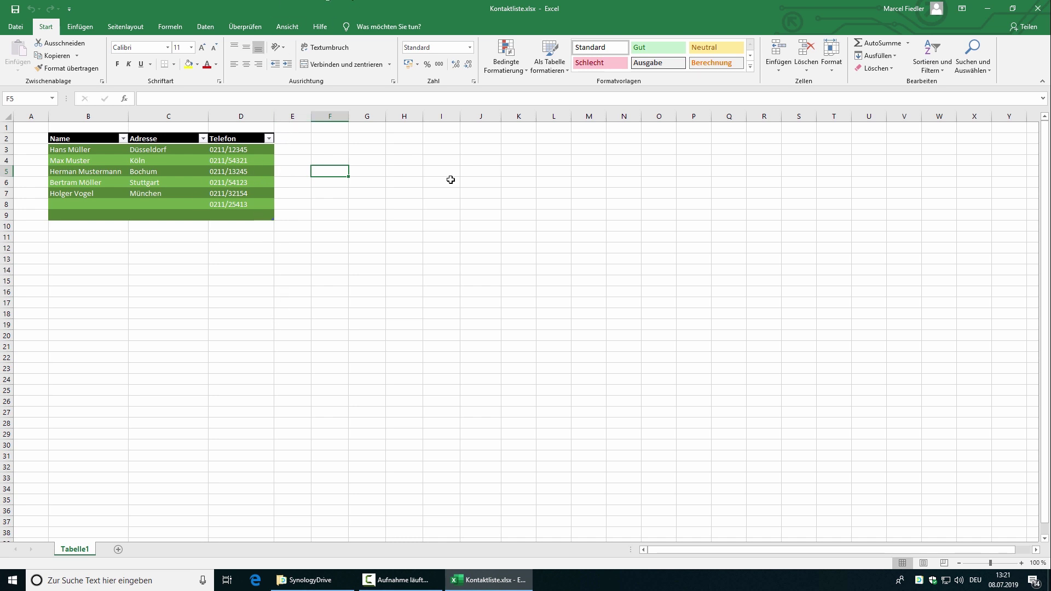
pyautogui.click(1037, 8)
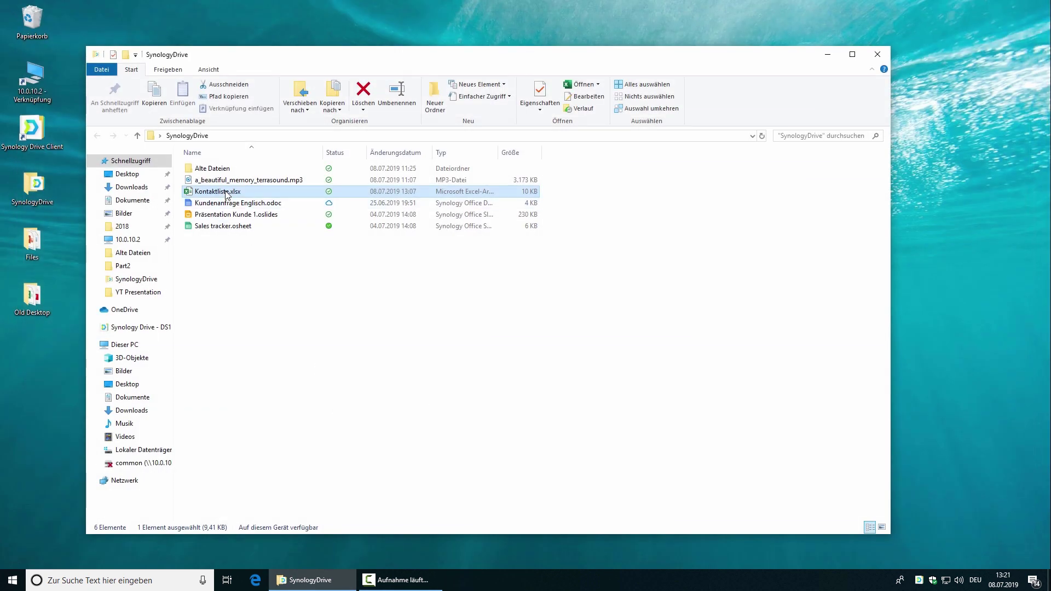
# - Browse the previous versions of Kontaktliste.xlsx and download the one modified 08.07.2019 11:27:16 to the desktop
pyautogui.rightClick(225, 191)
pyautogui.moveTo(346, 259)
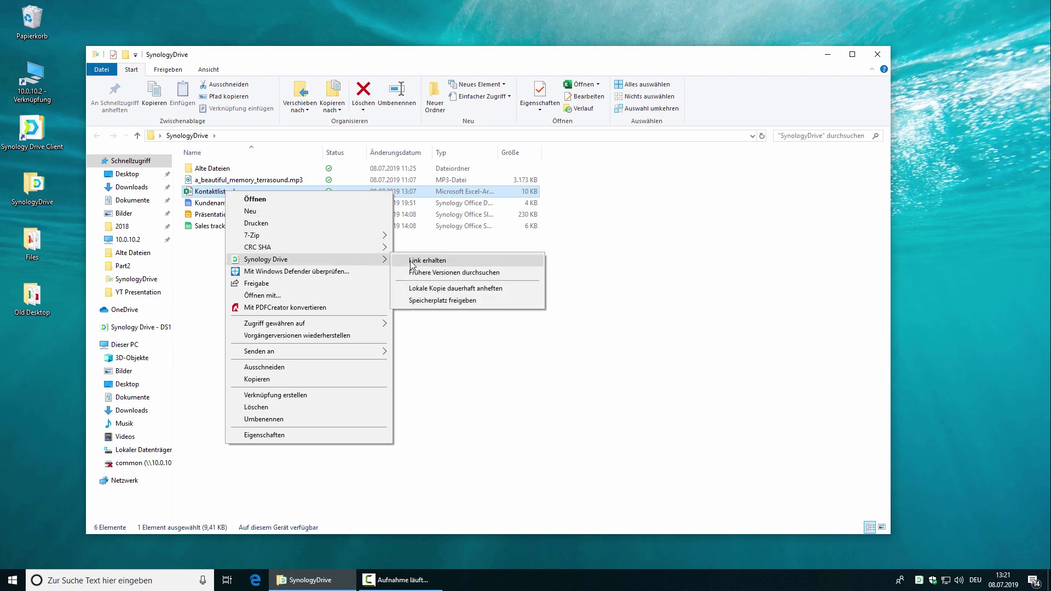
pyautogui.click(486, 273)
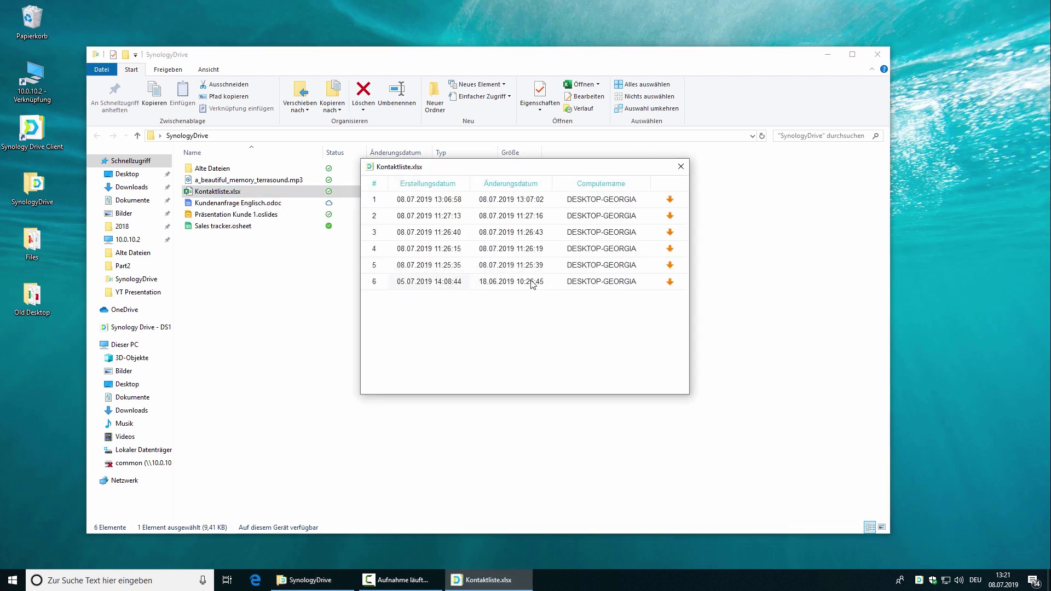
pyautogui.click(670, 216)
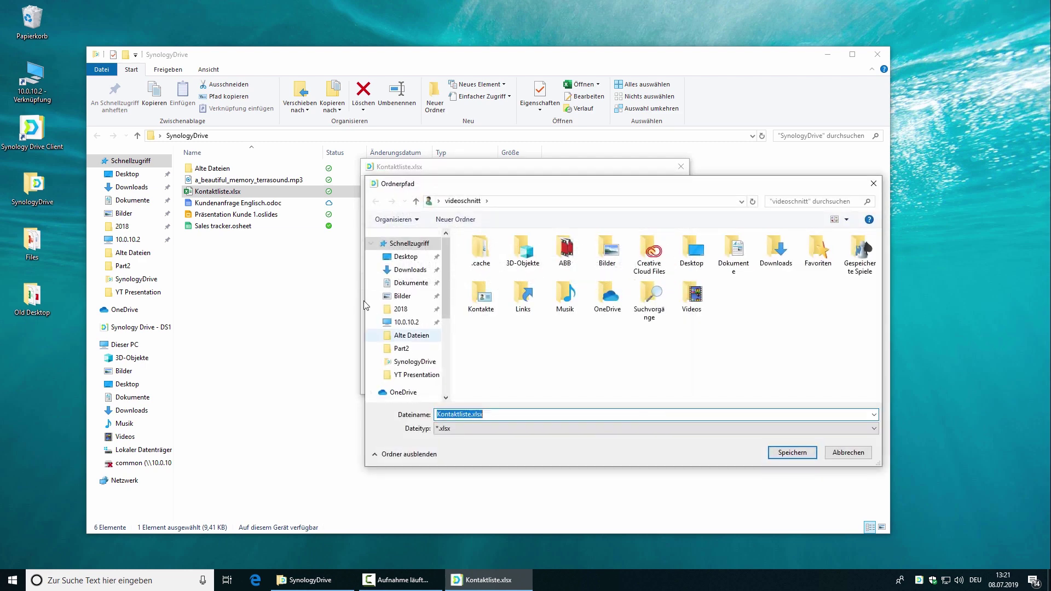
pyautogui.click(799, 452)
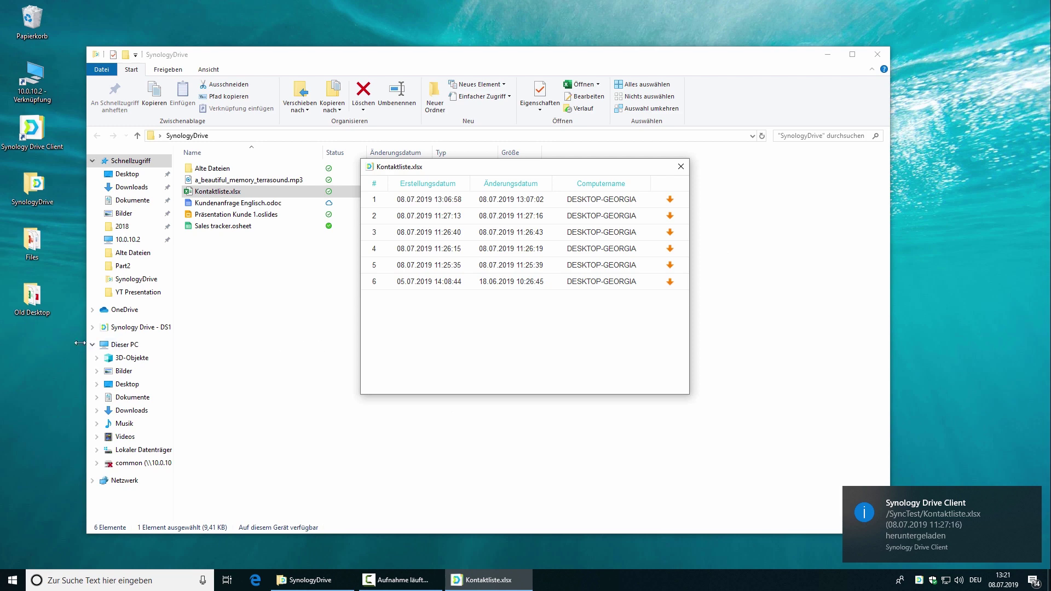
# - Open the desktop copy of Kontaktliste.xlsx to check its contents, and close the workbook and the version list
pyautogui.doubleClick(37, 363)
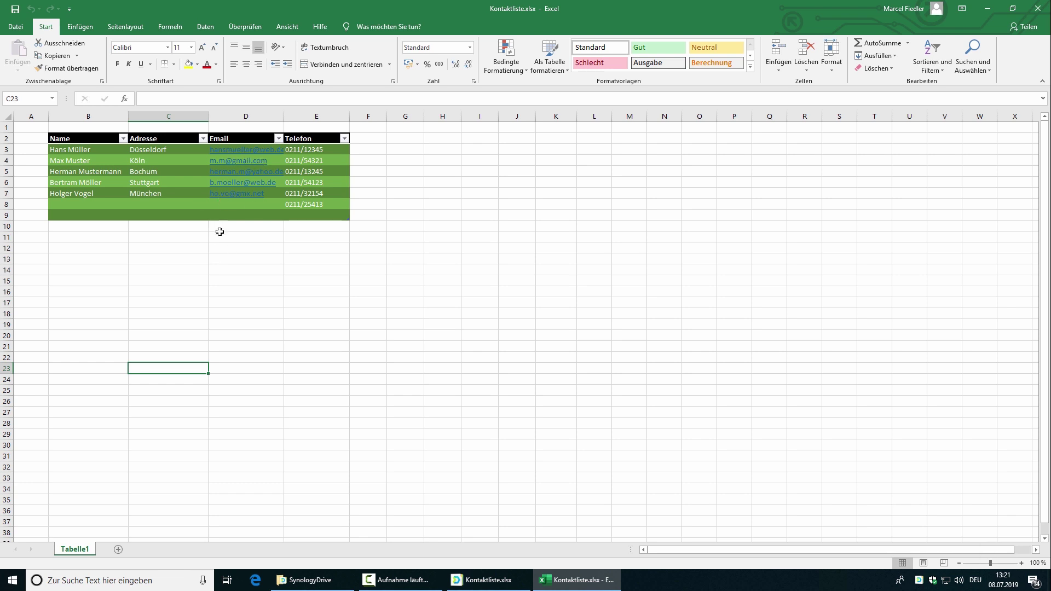
pyautogui.click(1036, 13)
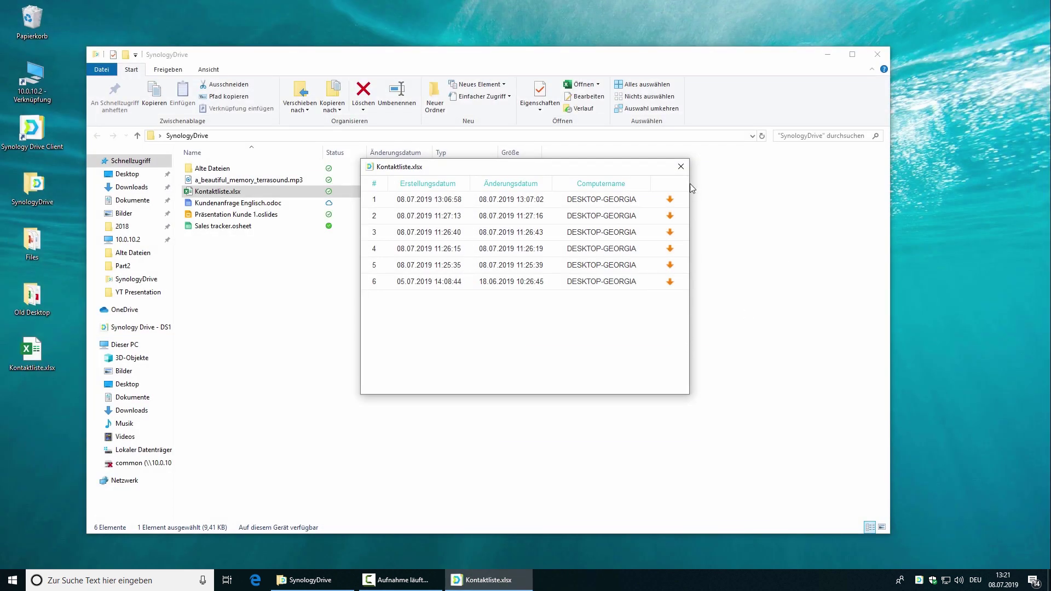
pyautogui.click(681, 167)
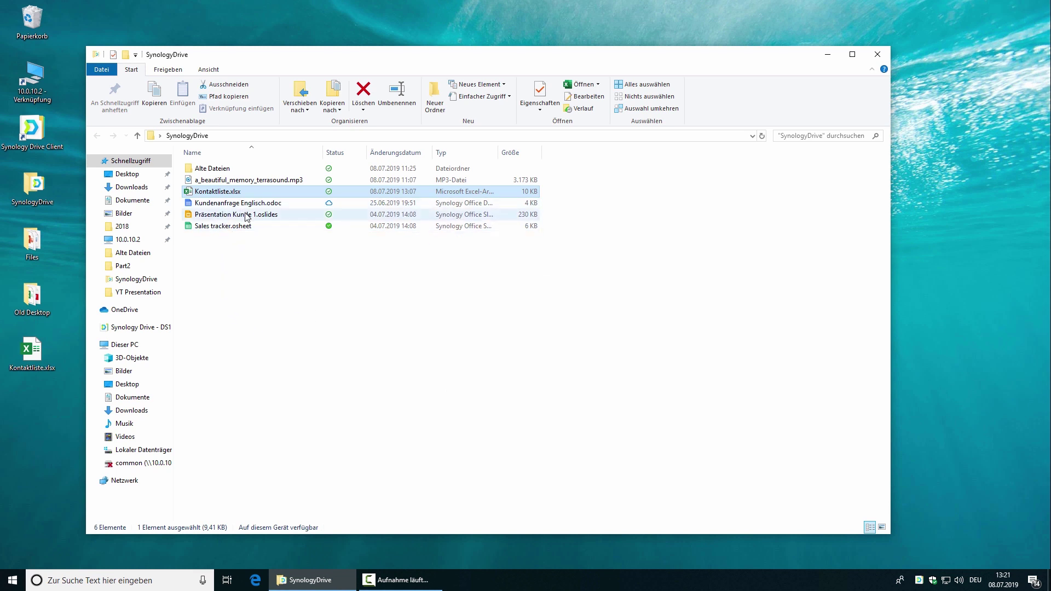
# - Look at the Synology Drive options available for Sales tracker.osheet and dismiss them without choosing any
pyautogui.rightClick(220, 229)
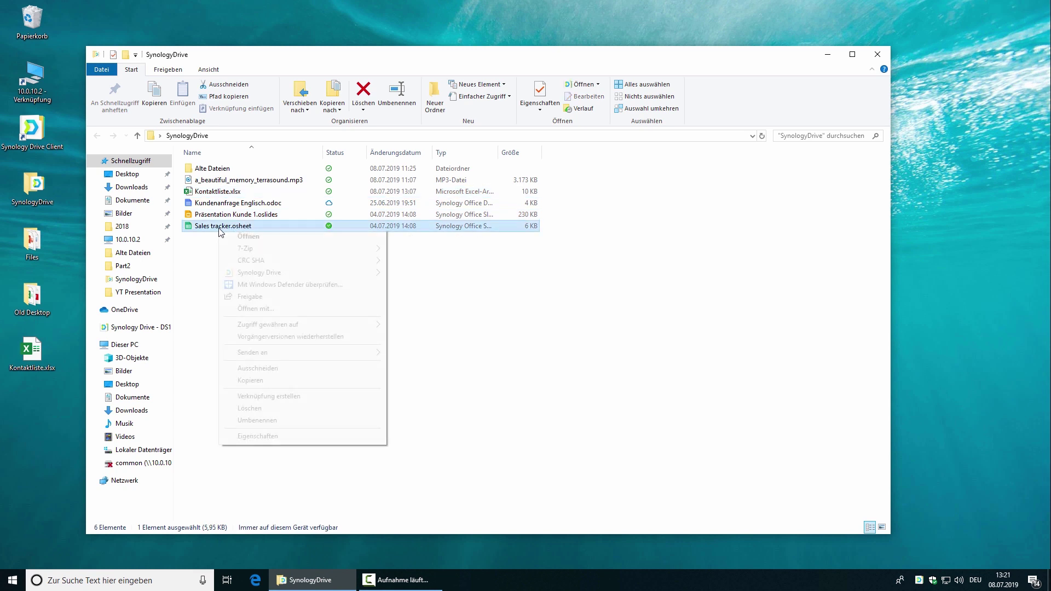
pyautogui.moveTo(370, 277)
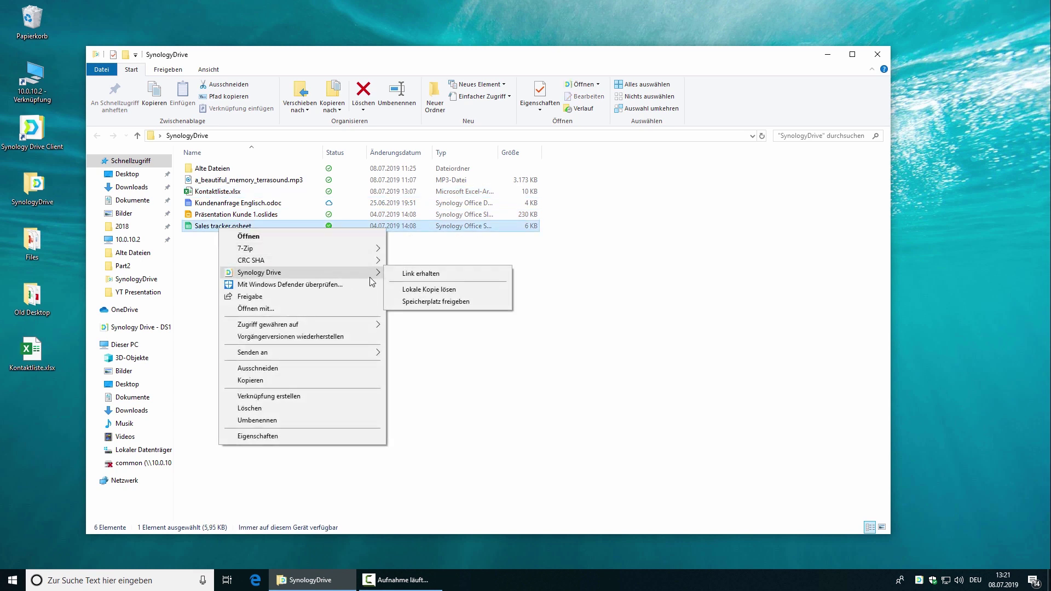
pyautogui.click(491, 387)
pyautogui.moveTo(238, 232)
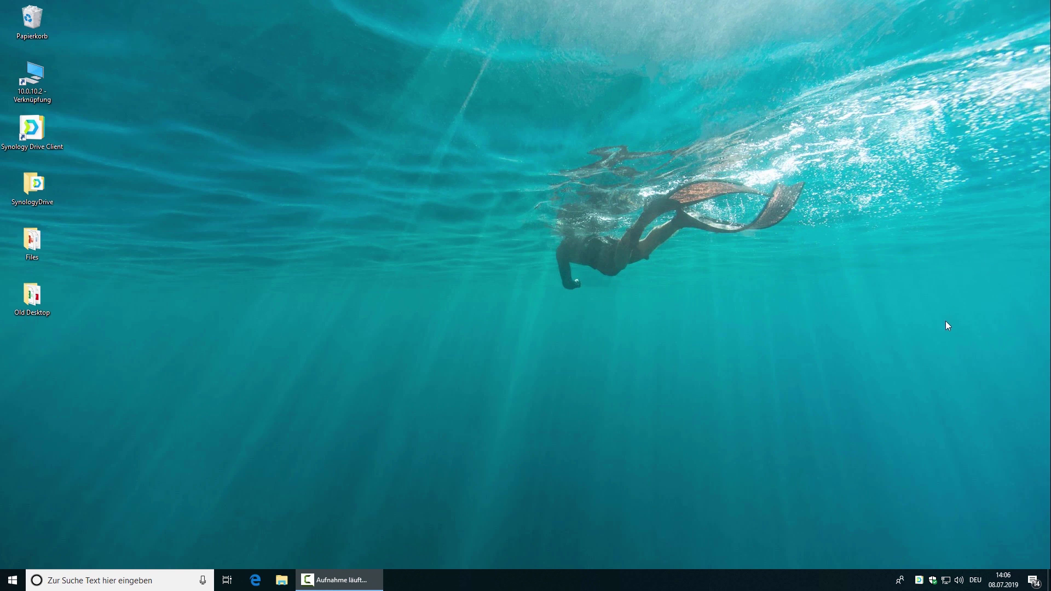
# - Open the backup task's settings in Synology Drive Client and examine which desktop folders are selected as backup source
pyautogui.click(920, 580)
pyautogui.click(705, 159)
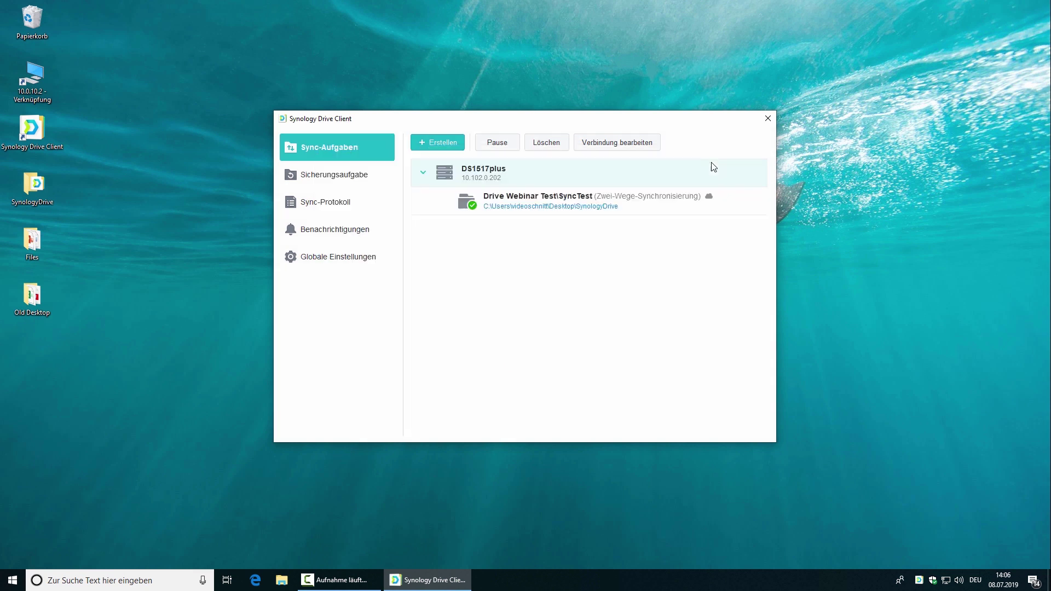
pyautogui.click(316, 175)
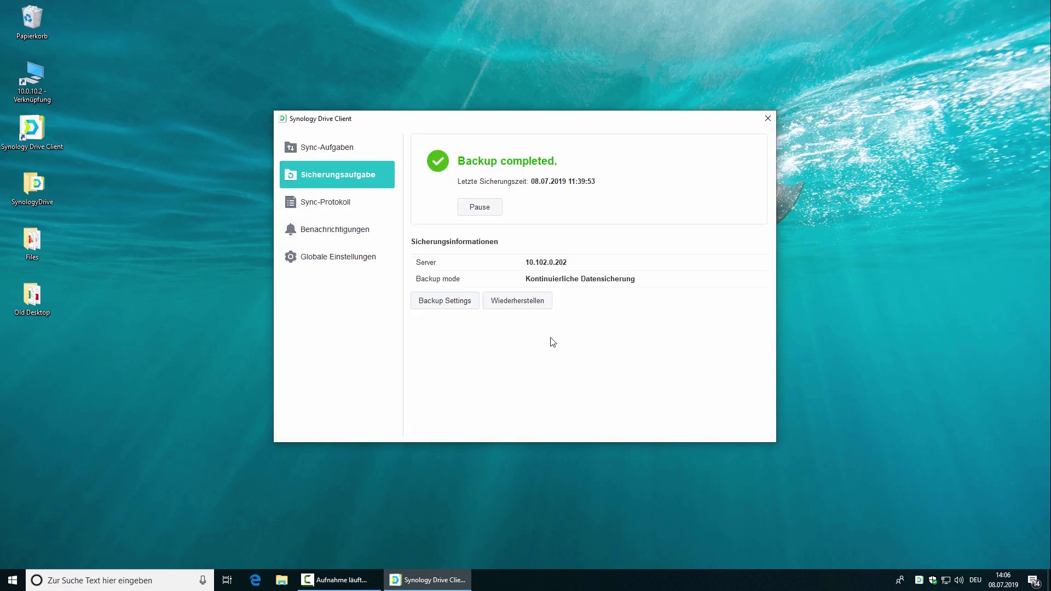
pyautogui.click(450, 302)
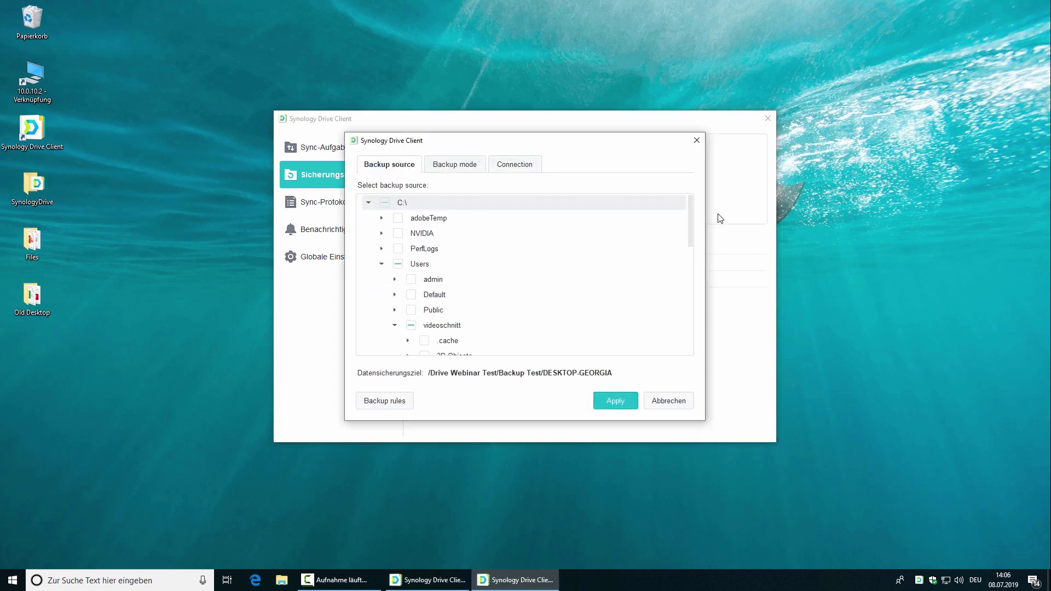
pyautogui.moveTo(691, 218); pyautogui.dragTo(704, 287)
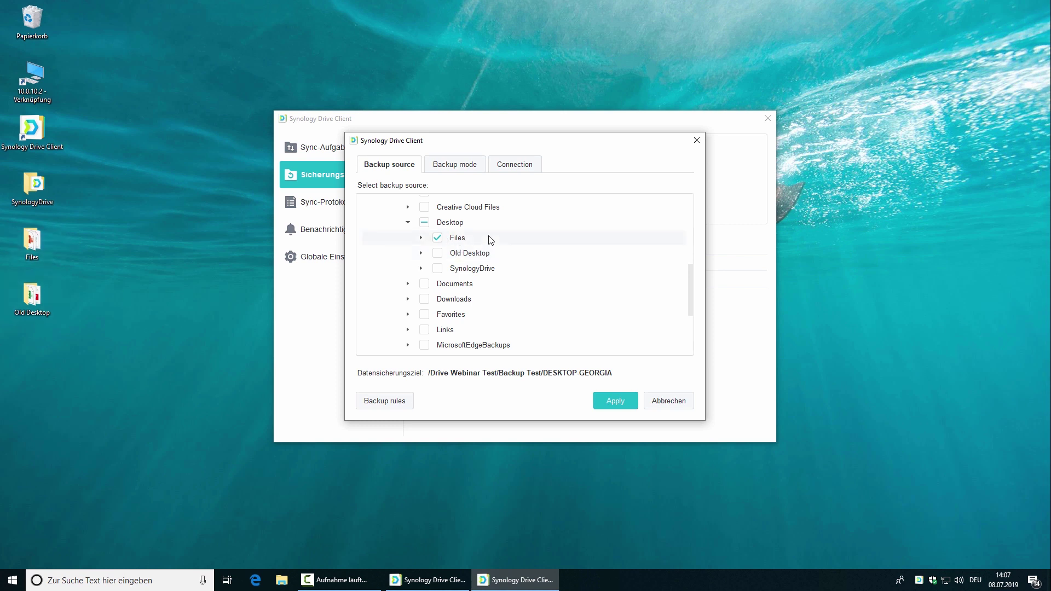
# - Set the backup mode to Geplante Datensicherung, starting at 18:00, with automatic shutdown after the last backup task of the day
pyautogui.click(442, 166)
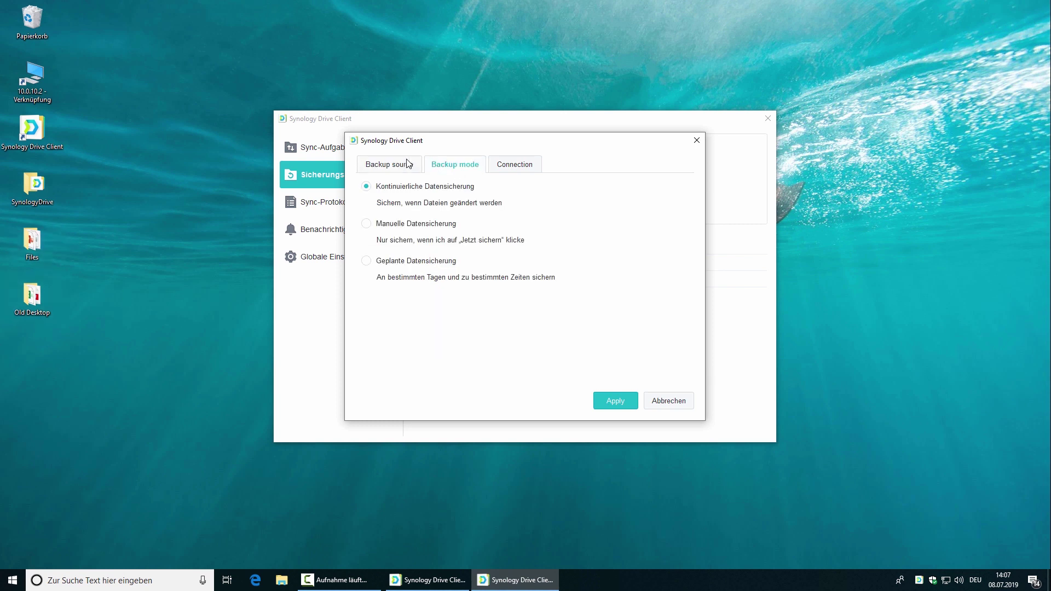
pyautogui.click(366, 261)
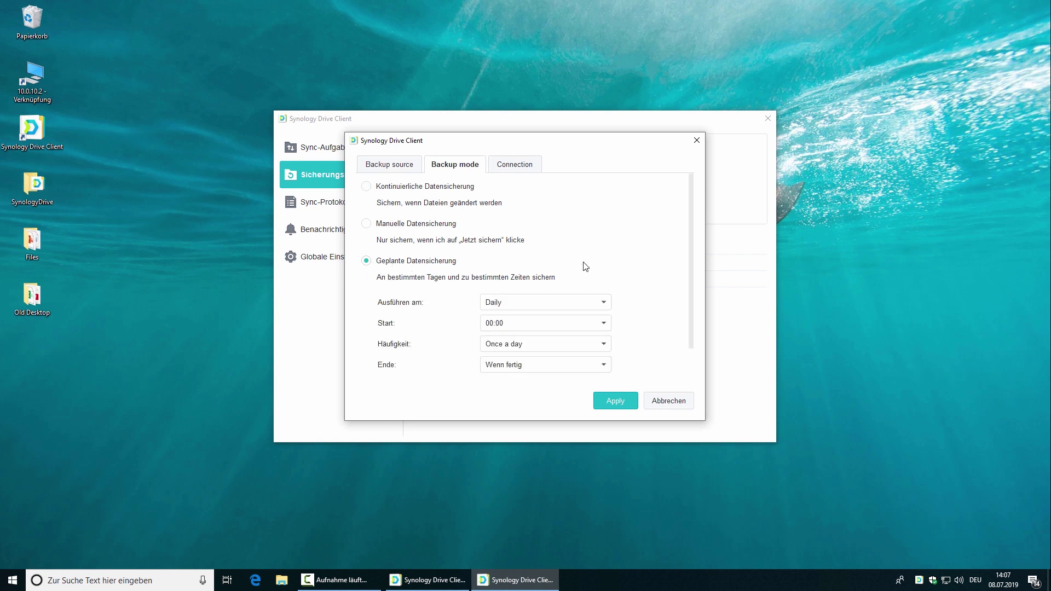
pyautogui.scroll(-1, 622, 261)
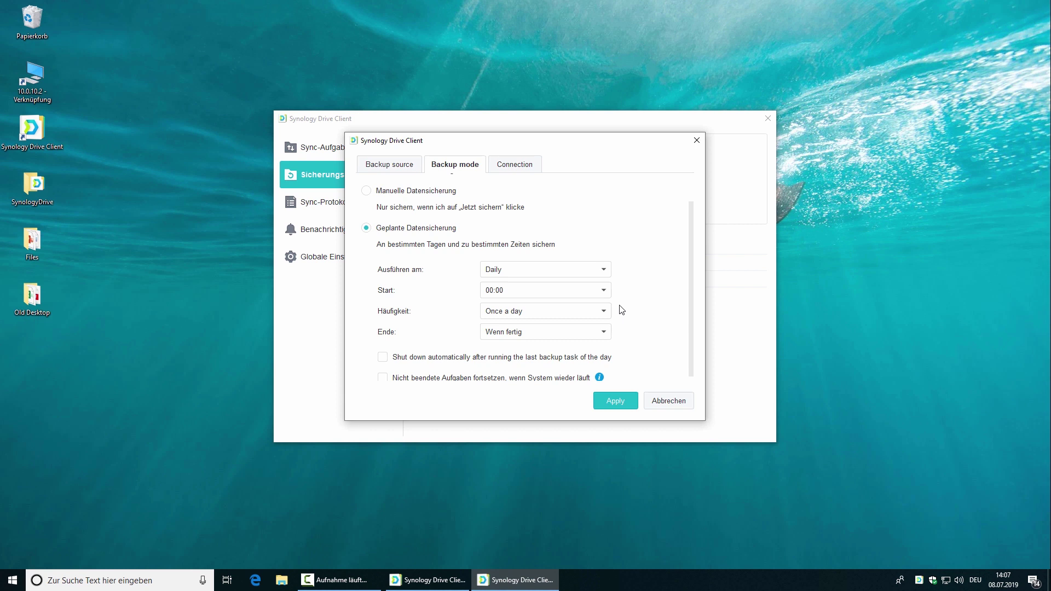
pyautogui.click(609, 292)
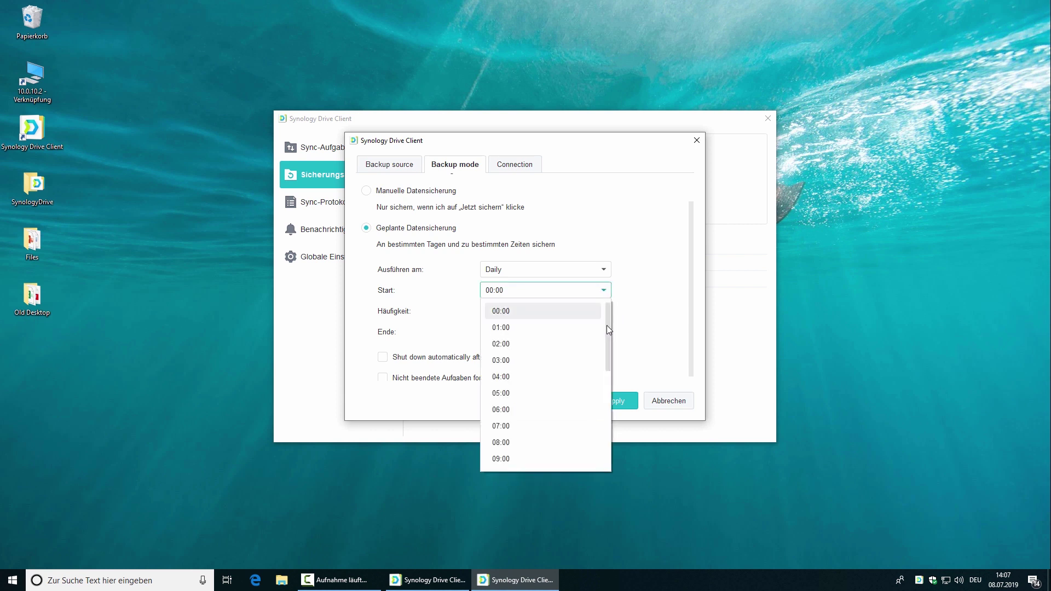
pyautogui.moveTo(606, 325); pyautogui.dragTo(609, 389)
pyautogui.click(512, 460)
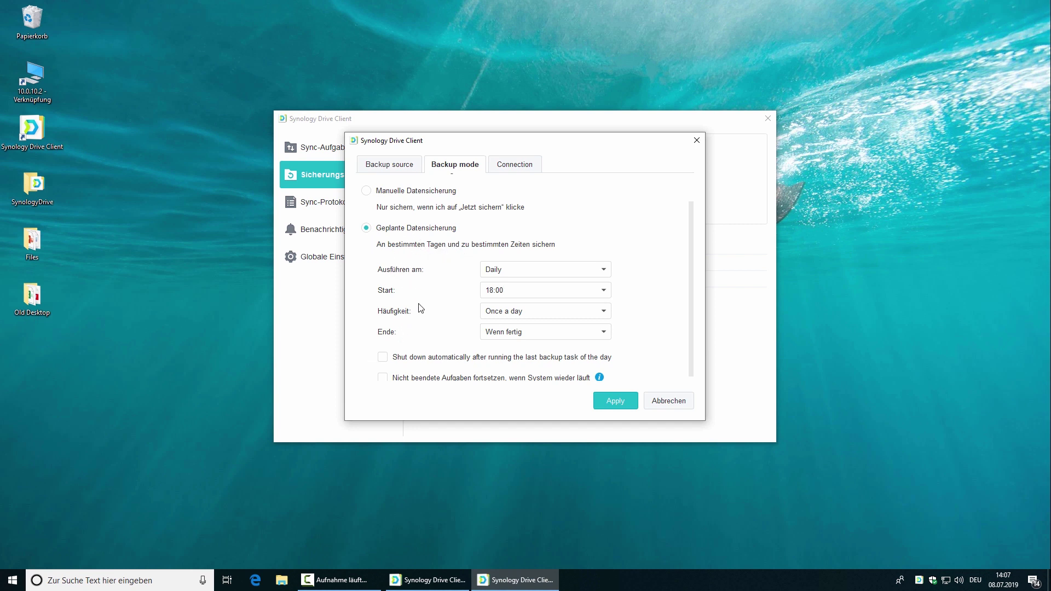
pyautogui.click(384, 359)
pyautogui.scroll(-1, 436, 304)
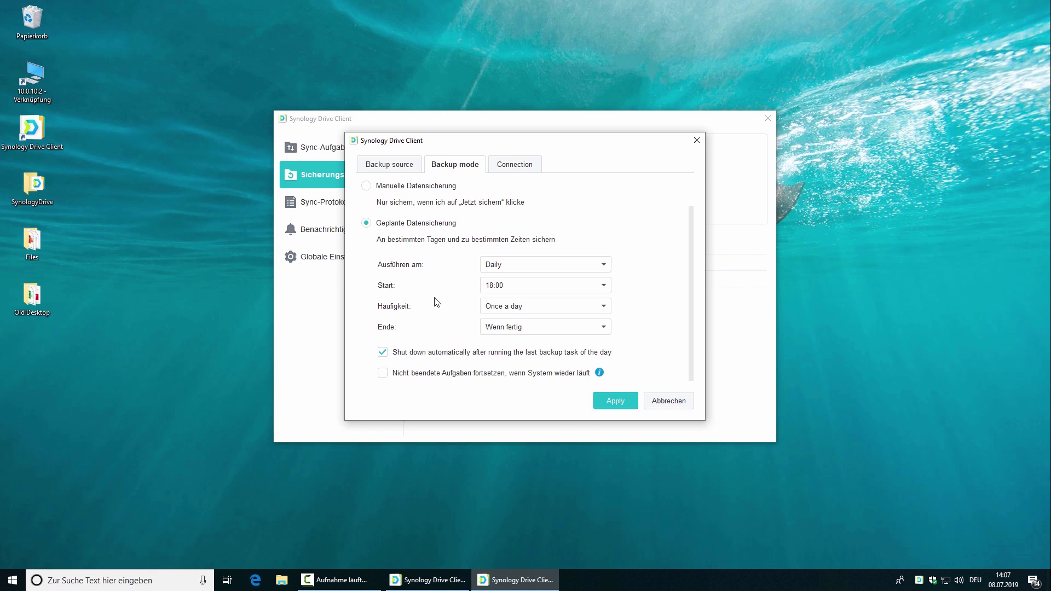
pyautogui.scroll(1, 442, 311)
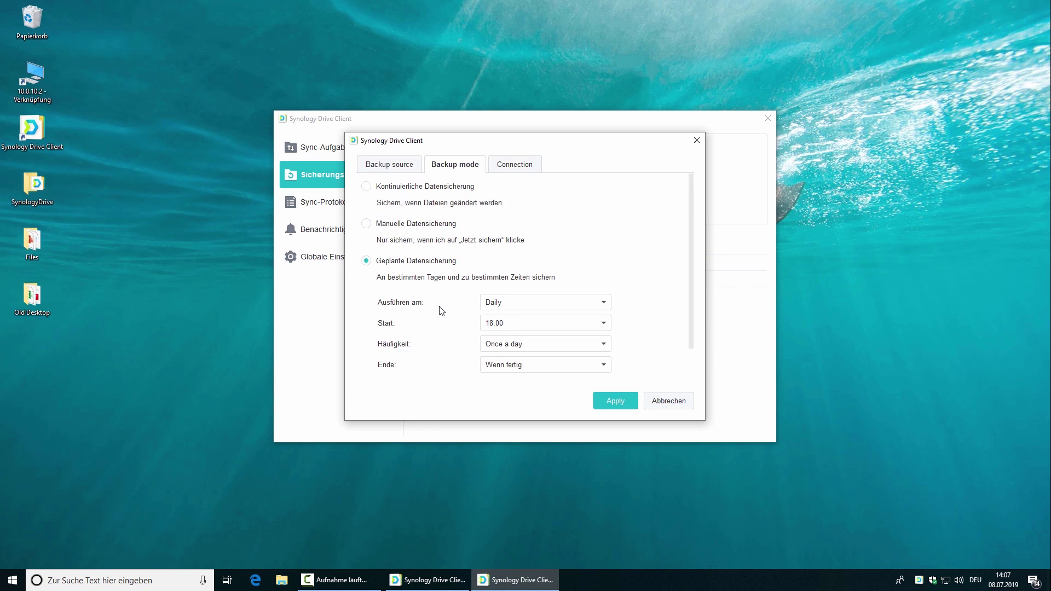
# - Change the backup mode to Manuelle Datensicherung and set it back to Kontinuierliche Datensicherung
pyautogui.click(367, 223)
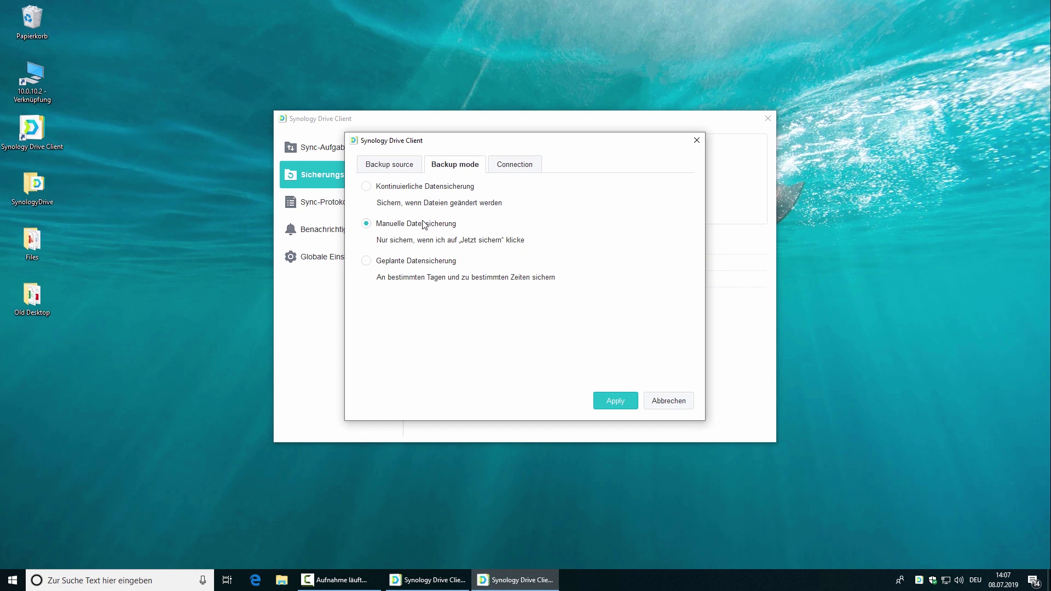
pyautogui.click(366, 186)
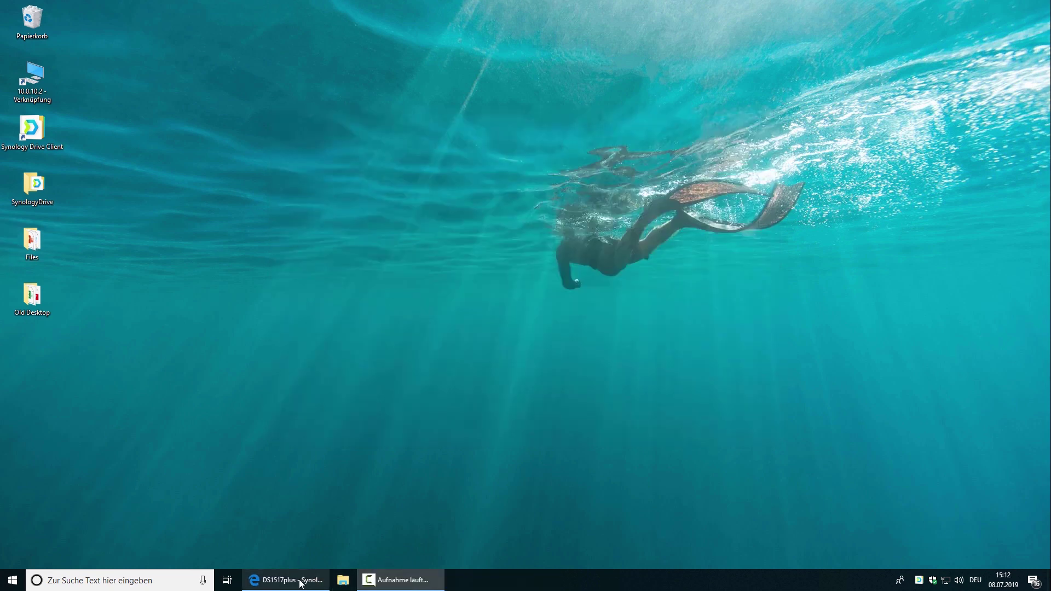
# - Switch to the DiskStation in the Edge browser and open Sales tracker from Drive Webinar Test/SyncTest in Synology Drive
pyautogui.click(299, 584)
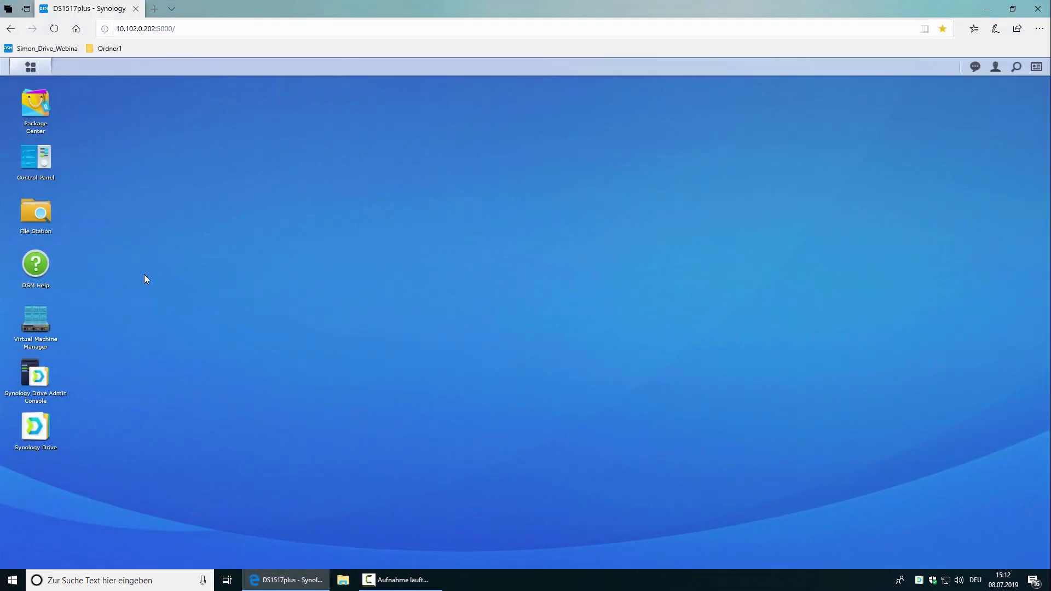
pyautogui.click(35, 425)
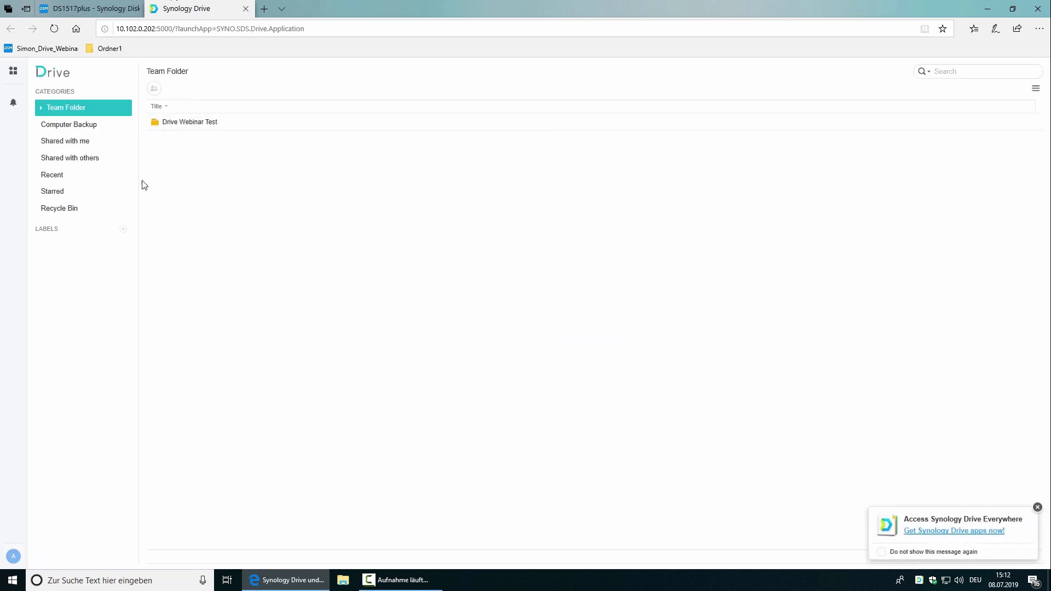
pyautogui.doubleClick(176, 124)
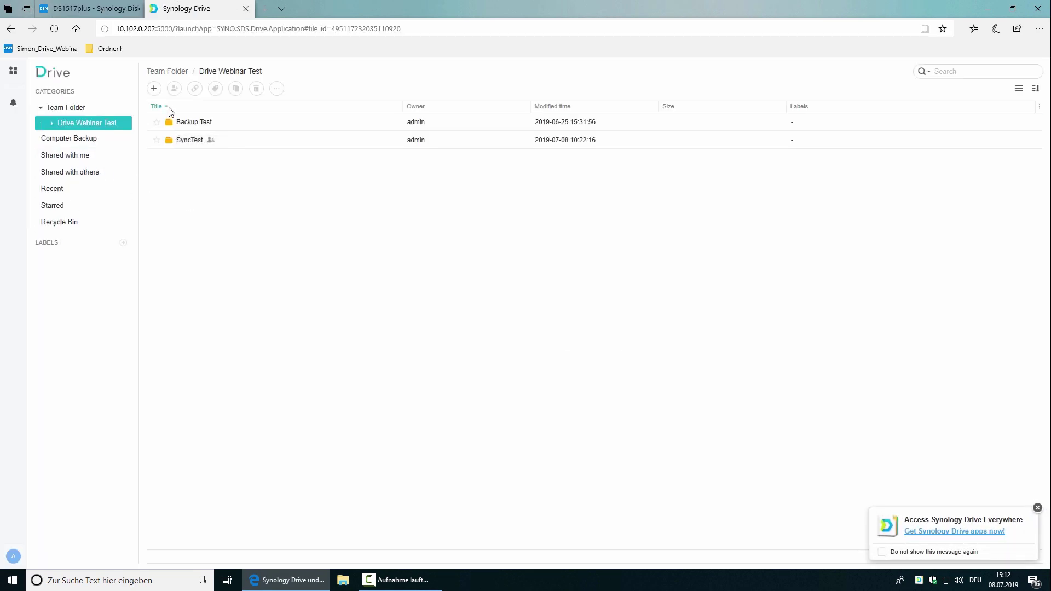
pyautogui.doubleClick(175, 141)
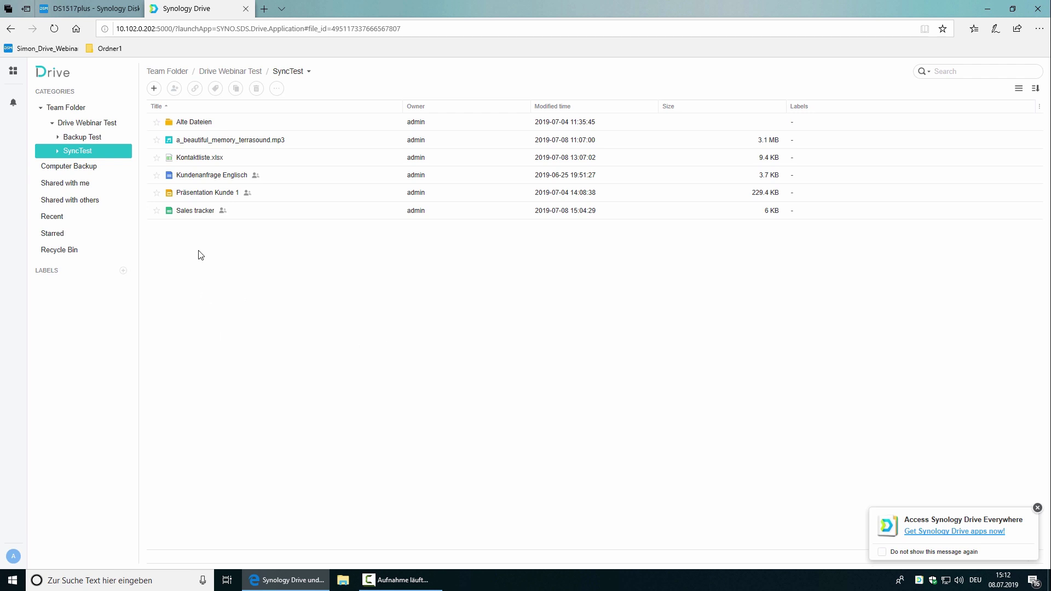
pyautogui.doubleClick(181, 213)
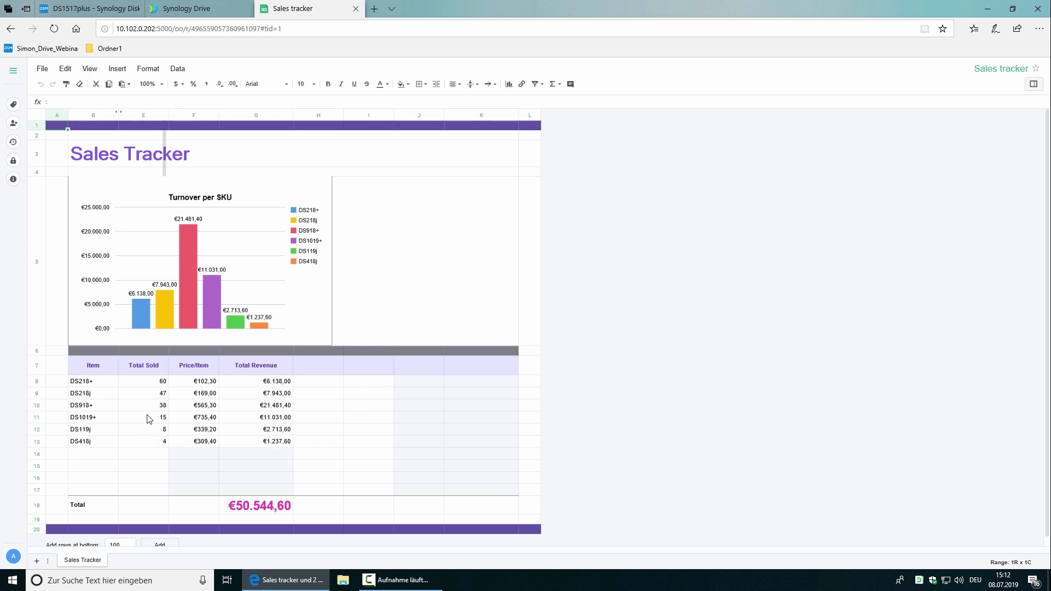
# - Open the version history of the Sales tracker spreadsheet
pyautogui.moveTo(142, 323)
pyautogui.click(38, 71)
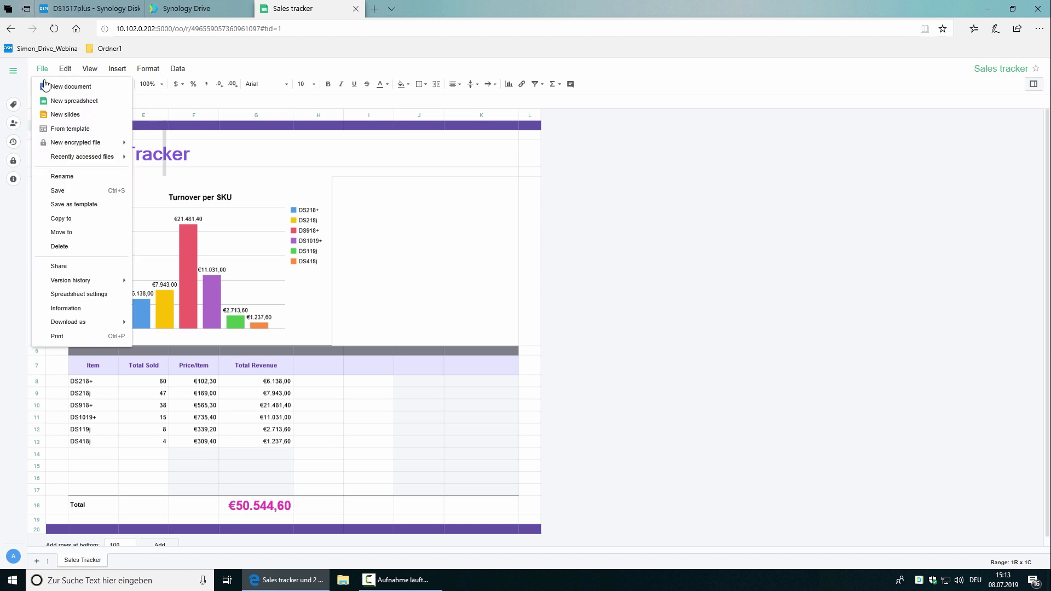
pyautogui.moveTo(97, 283)
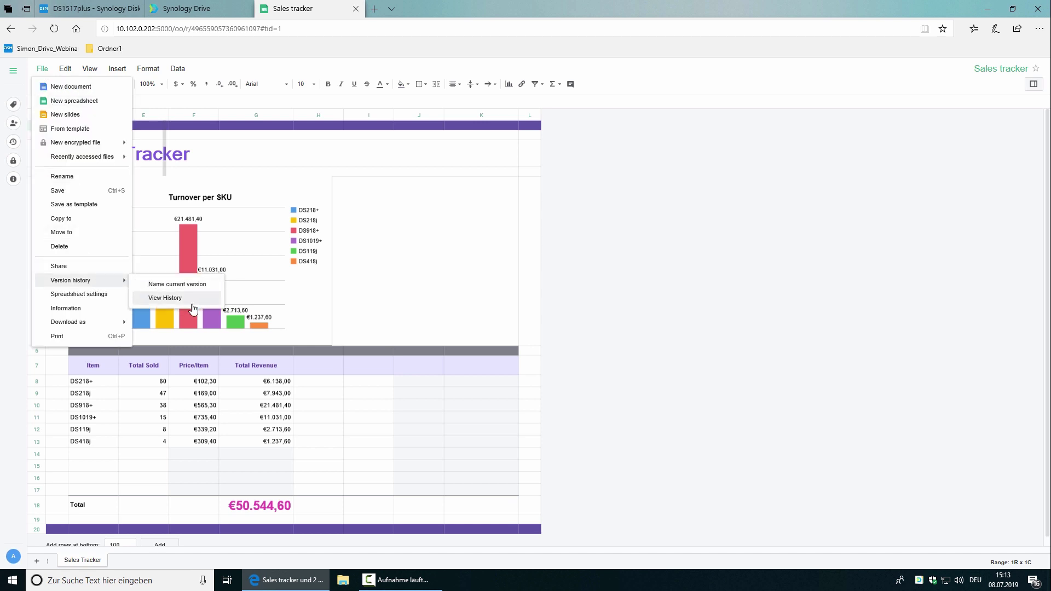
pyautogui.click(173, 303)
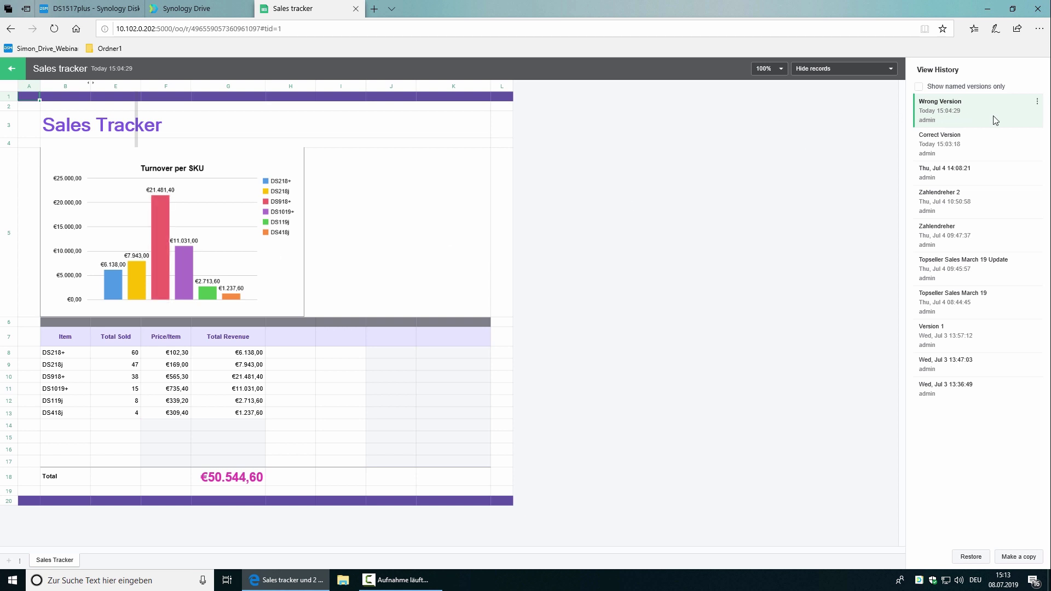
# - Preview the version named Correct Version and restore the Sales tracker spreadsheet to it
pyautogui.click(937, 140)
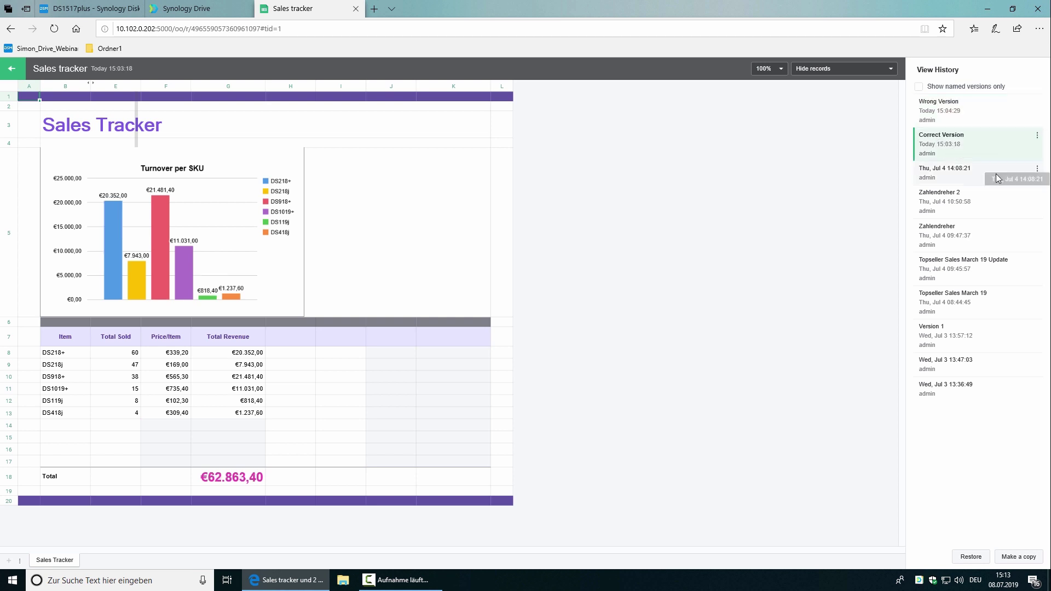
pyautogui.moveTo(116, 264)
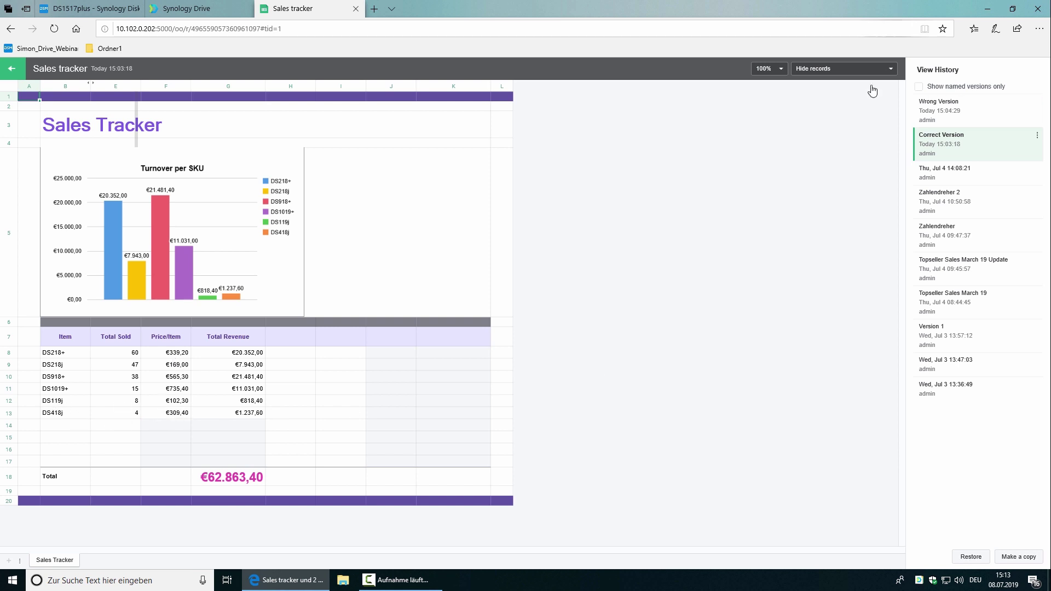
pyautogui.click(967, 557)
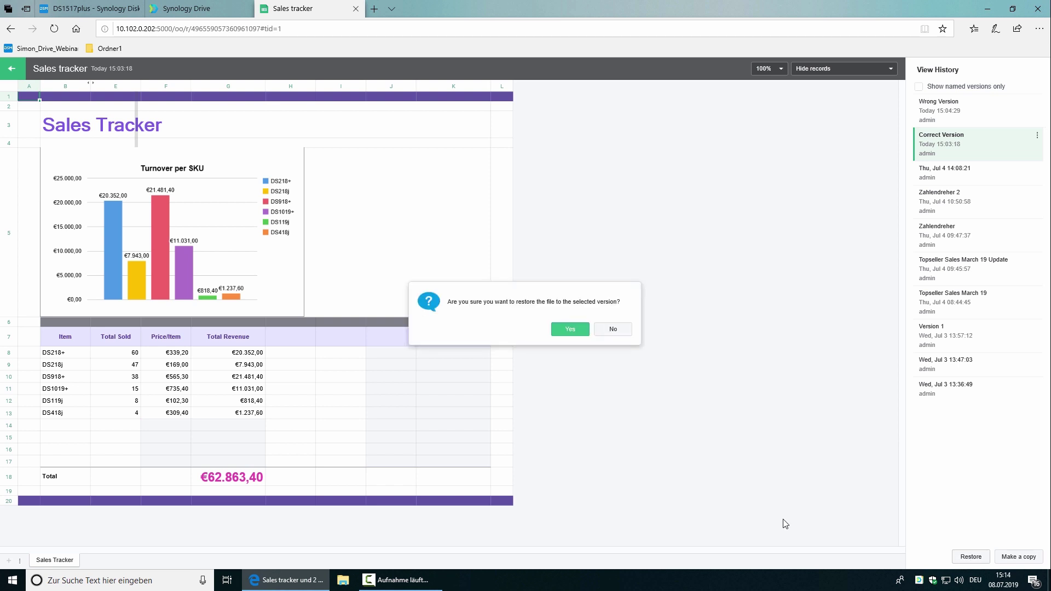
pyautogui.click(570, 329)
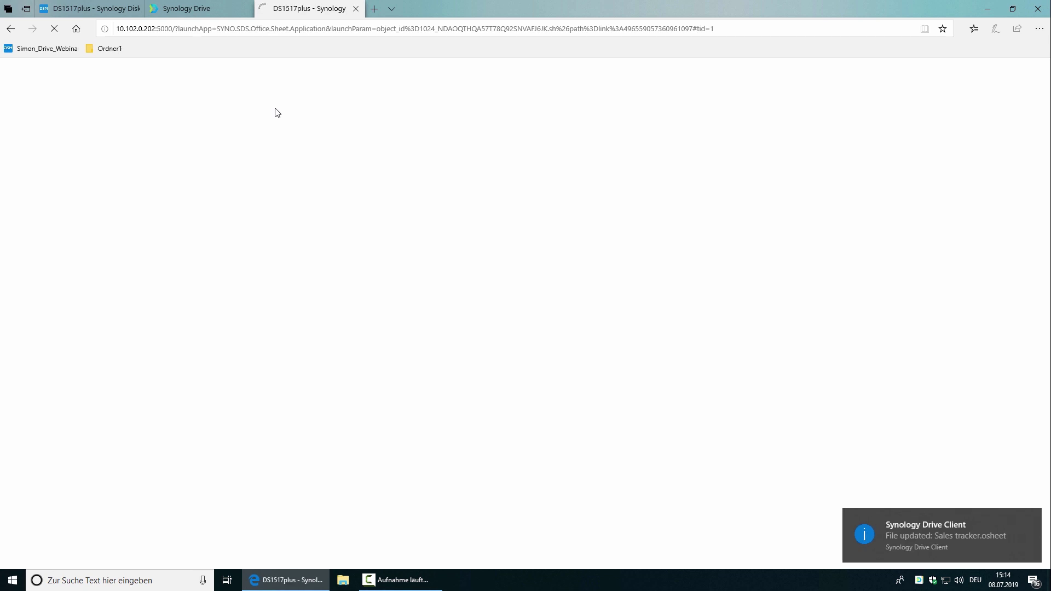